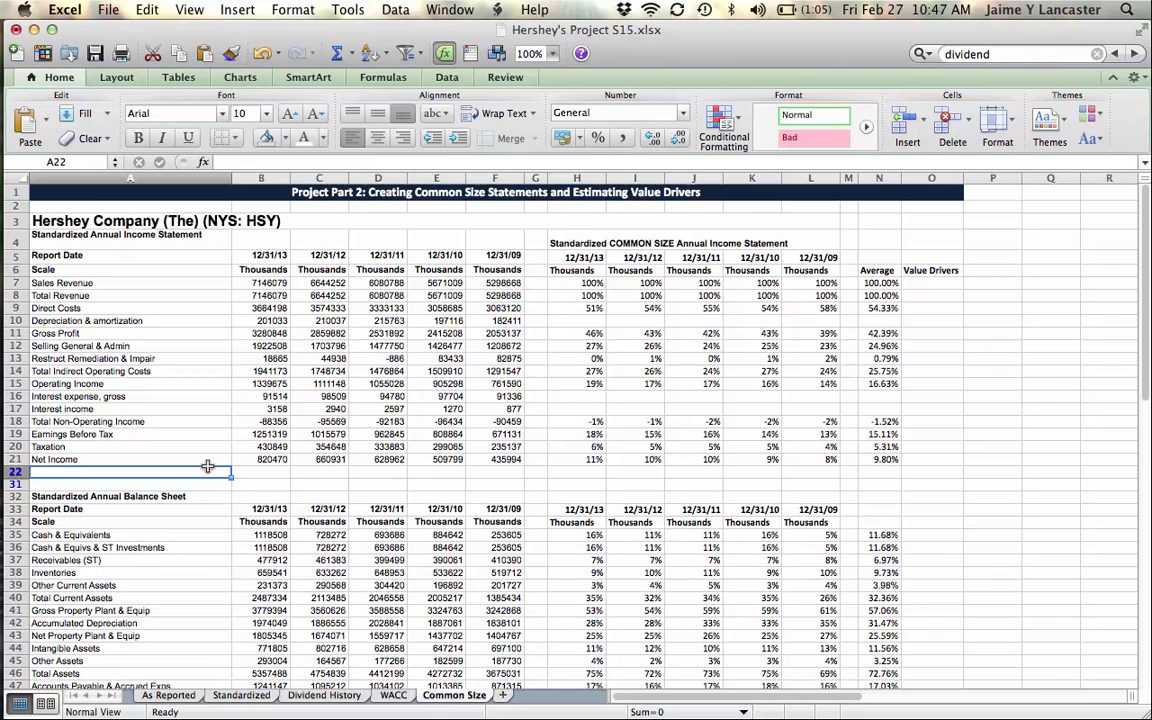
Step: Review the Net Income row and the yearly Retained Earnings figures on the Common Size sheet
drag(190, 459, 485, 458)
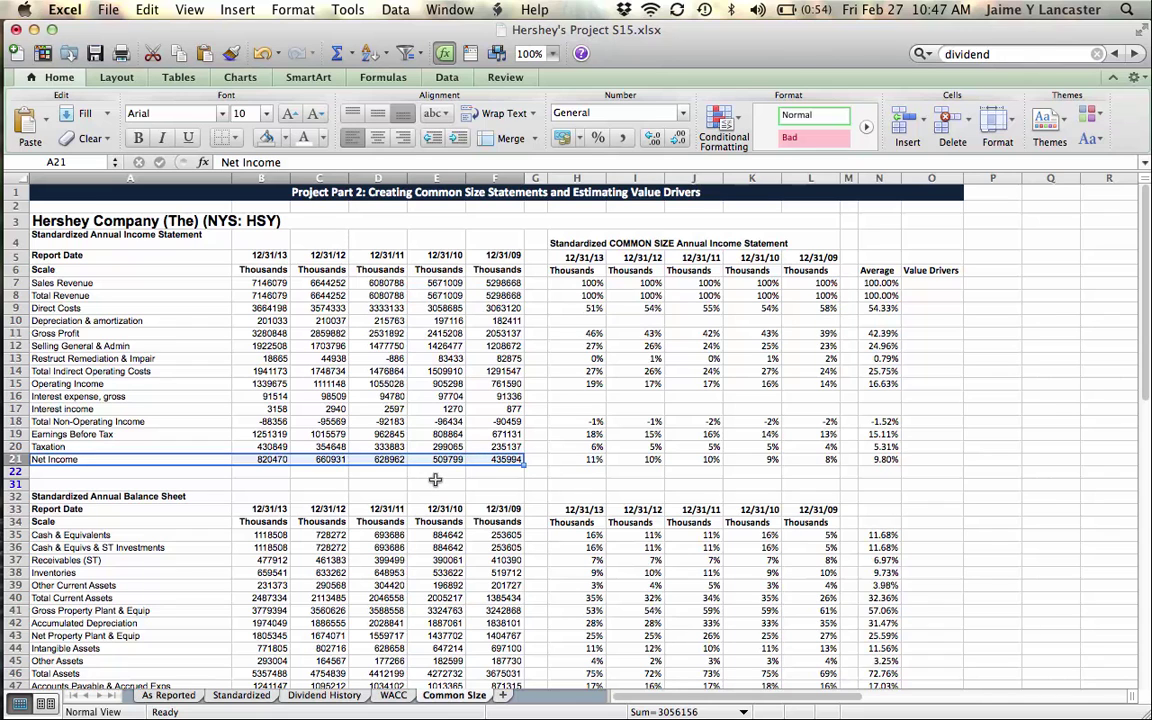
scroll(437, 480, down, 2)
scroll(340, 547, down, 5)
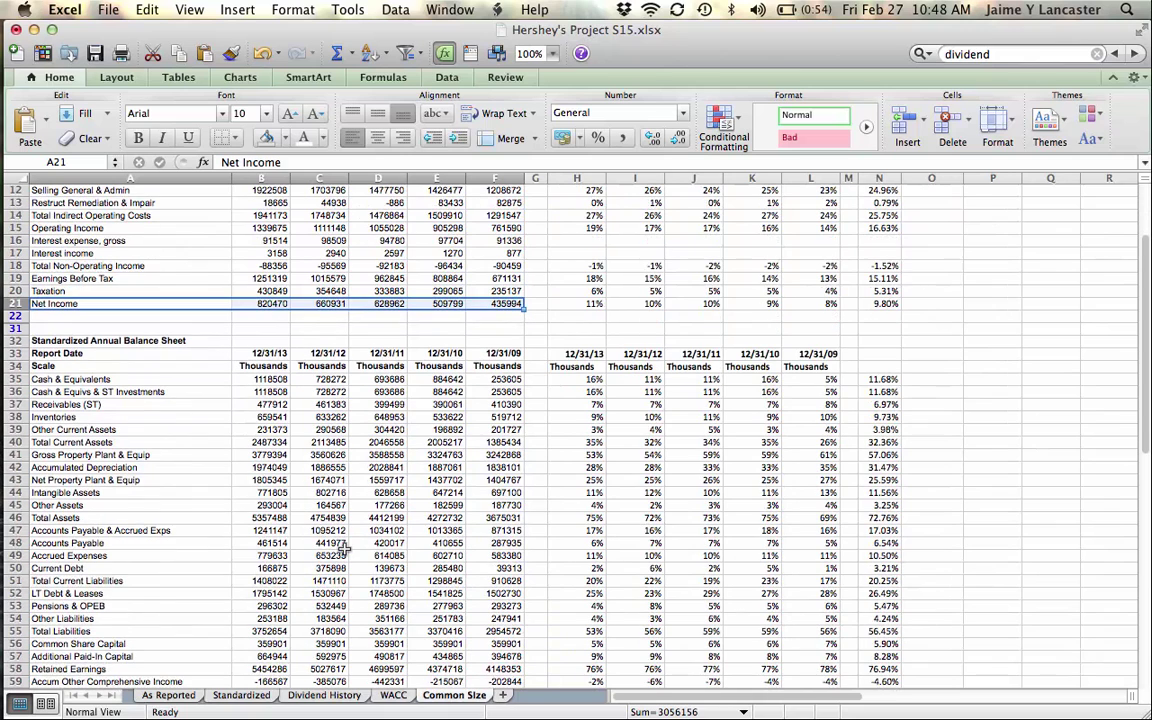
click(265, 669)
click(318, 669)
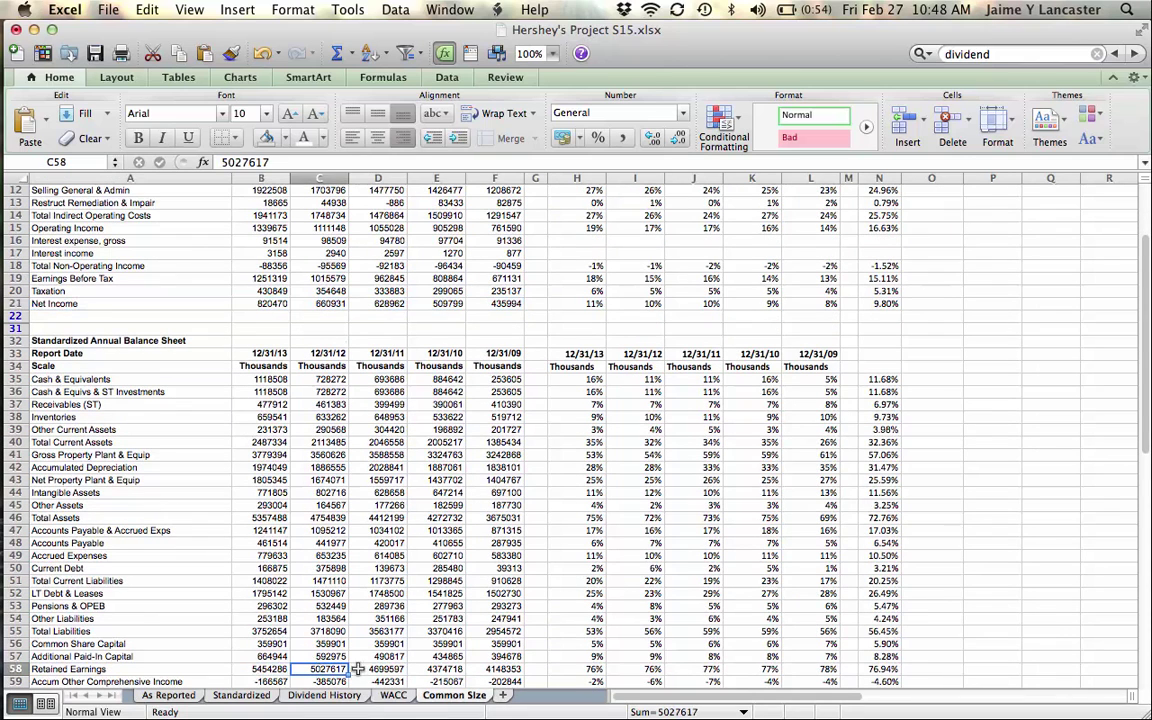
click(378, 669)
scroll(477, 513, up, 5)
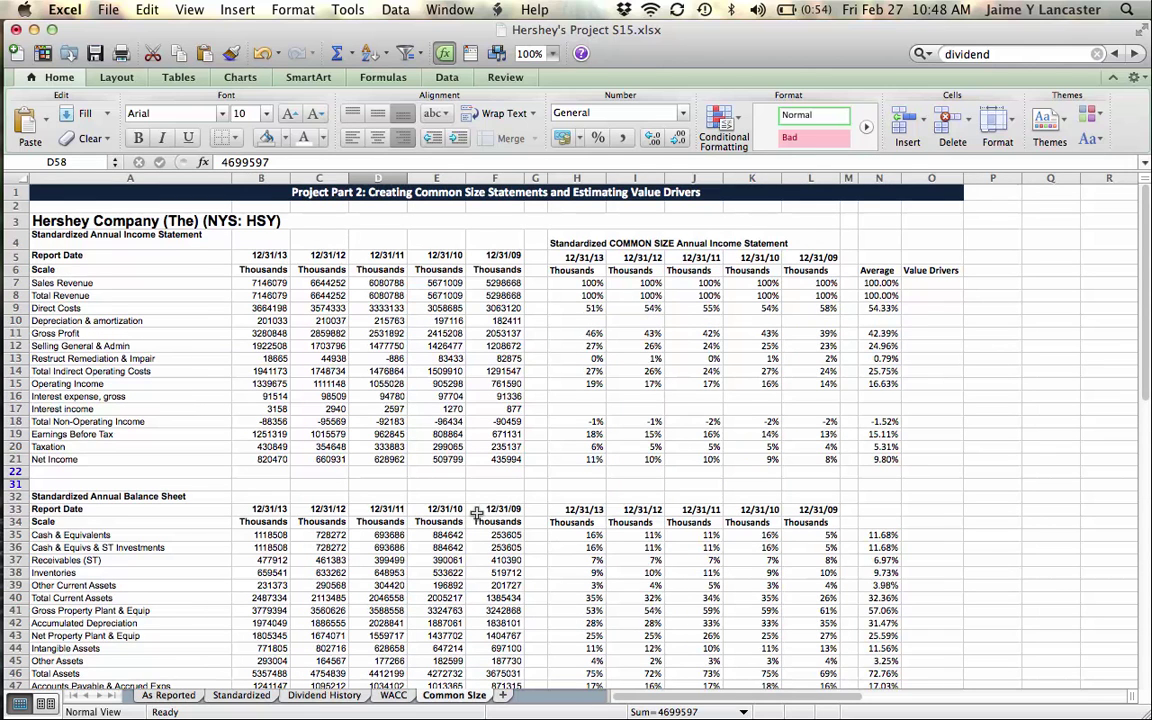
click(98, 473)
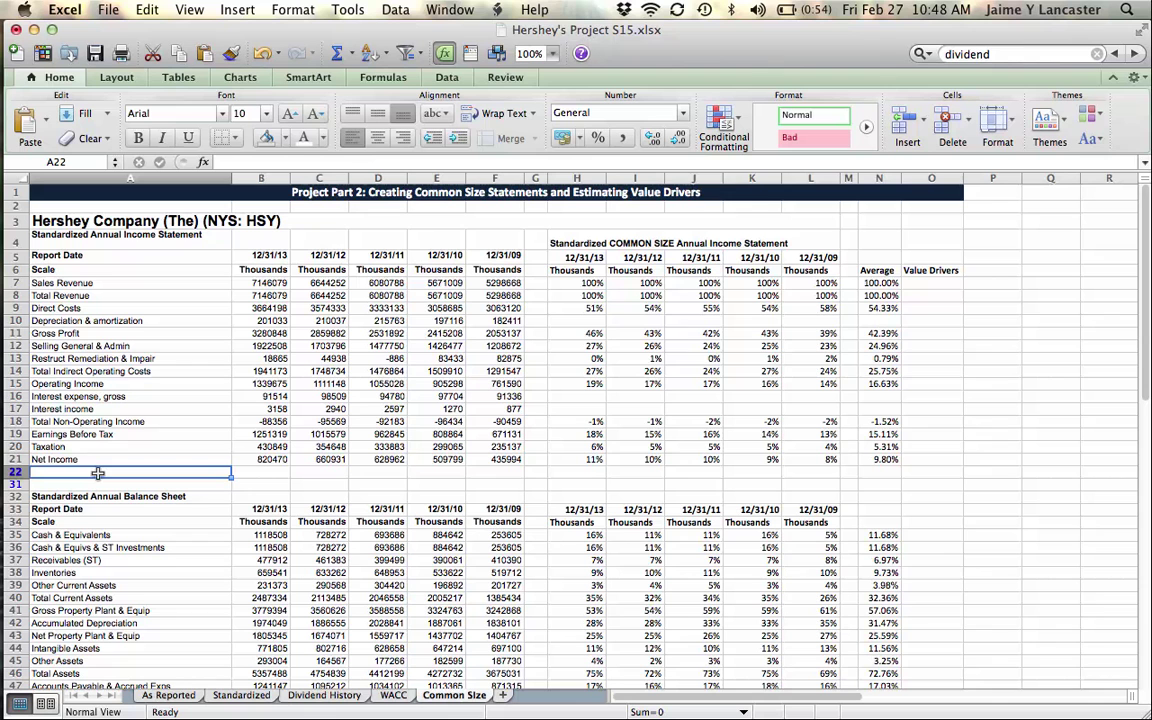
Step: Delete the empty spacer columns C, E, G and I on the Standardized sheet
click(228, 702)
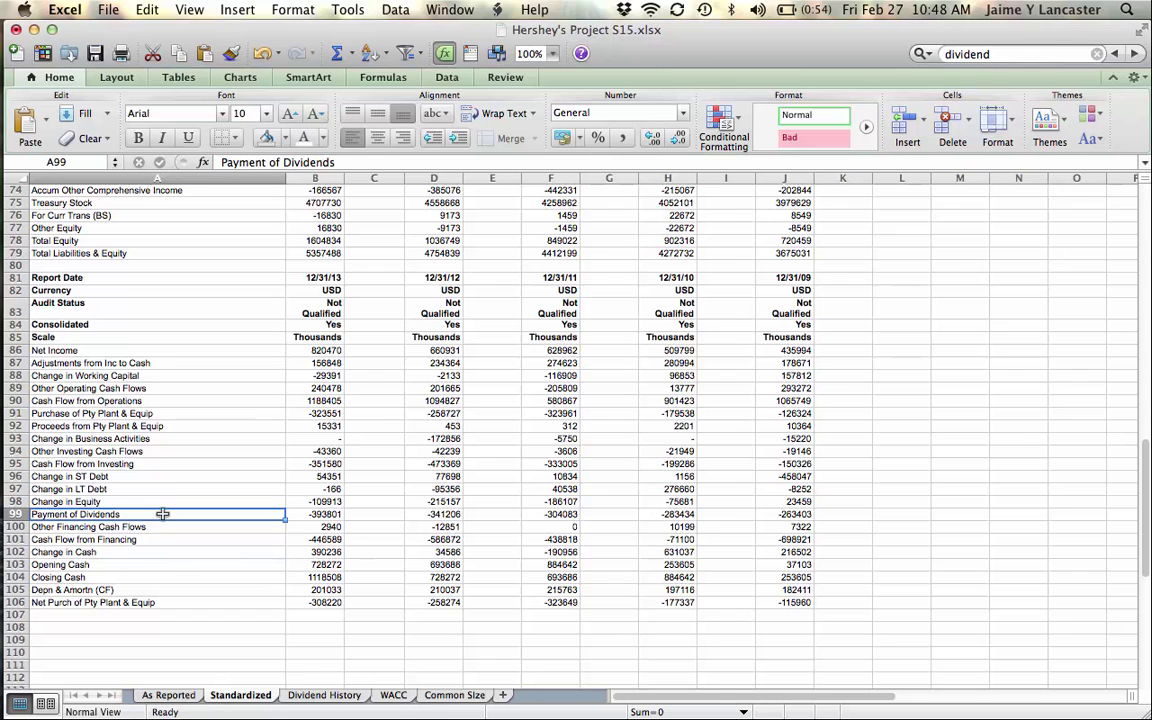
click(374, 178)
super+click(492, 178)
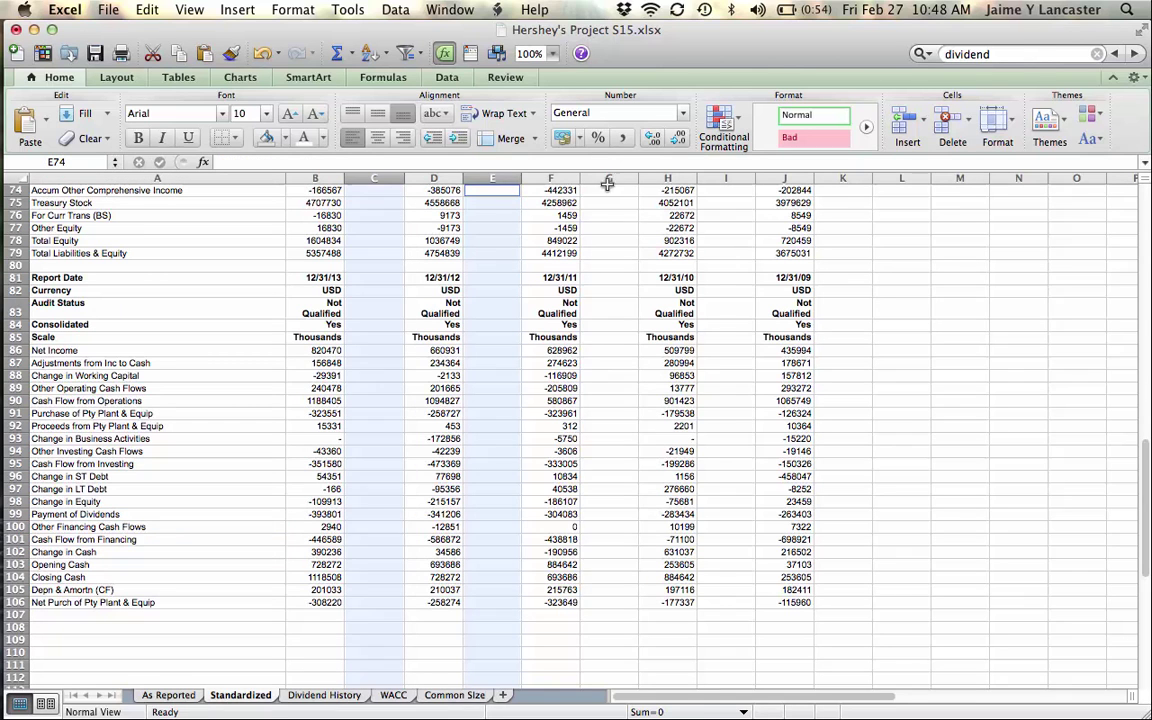
super+click(609, 178)
super+click(721, 177)
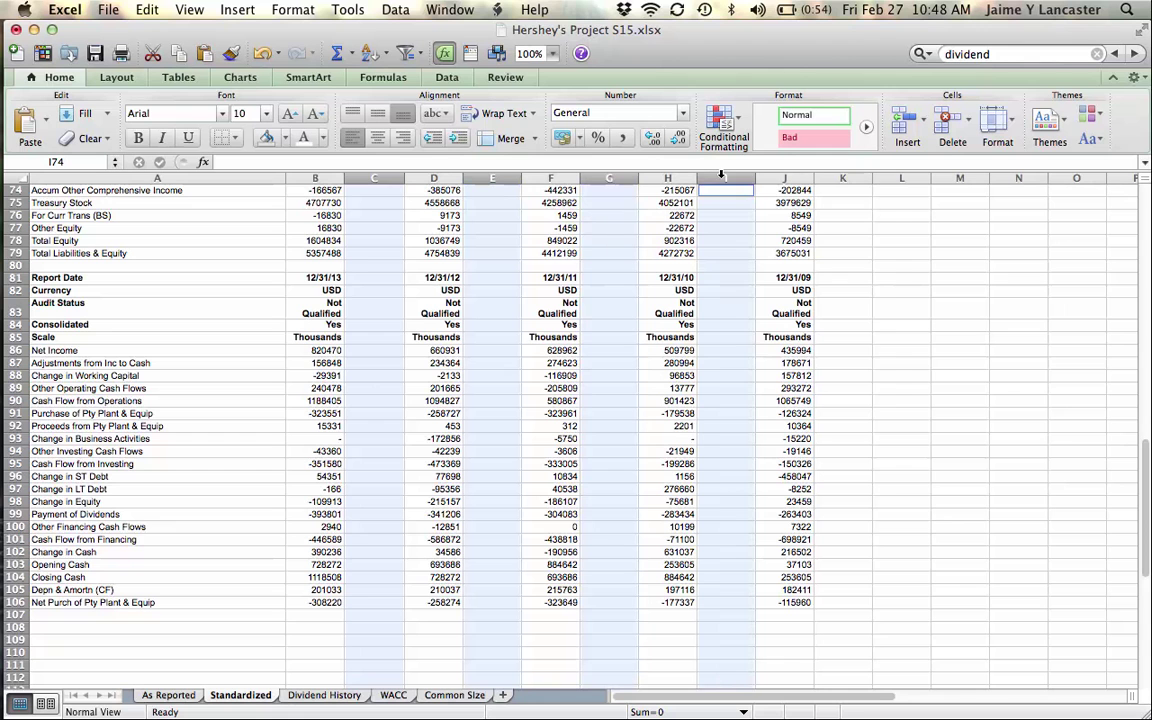
right_click(721, 177)
click(754, 280)
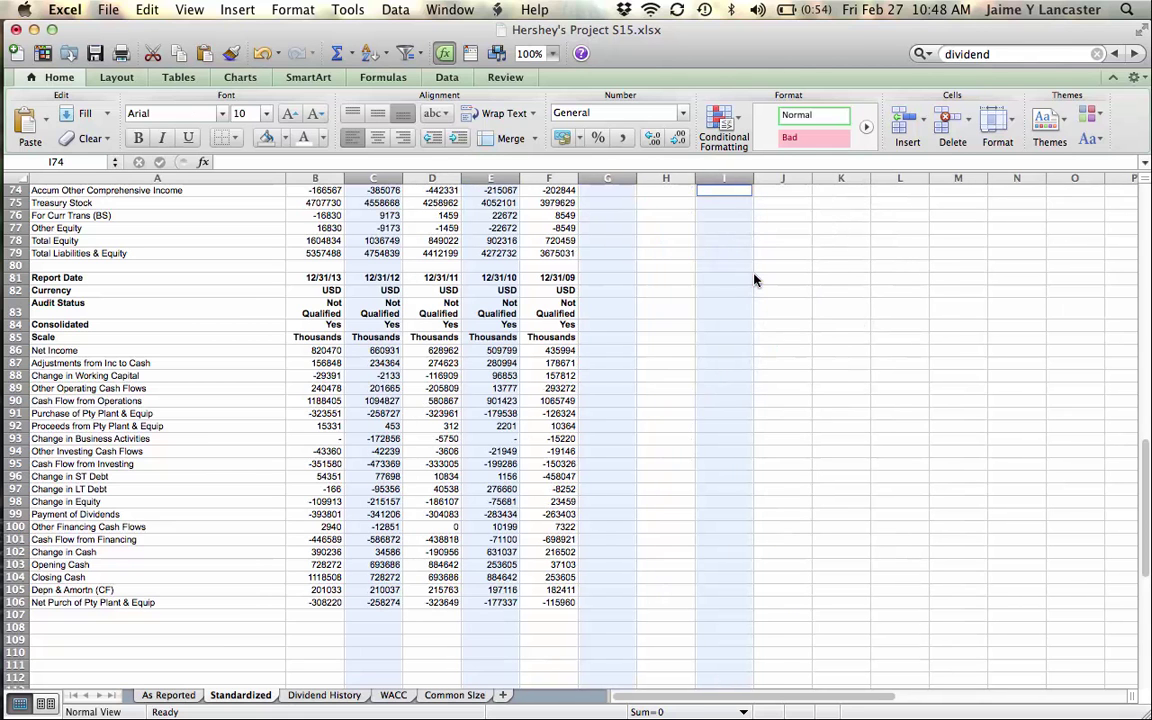
Step: Copy the Payment of Dividends row A99:F99
click(375, 501)
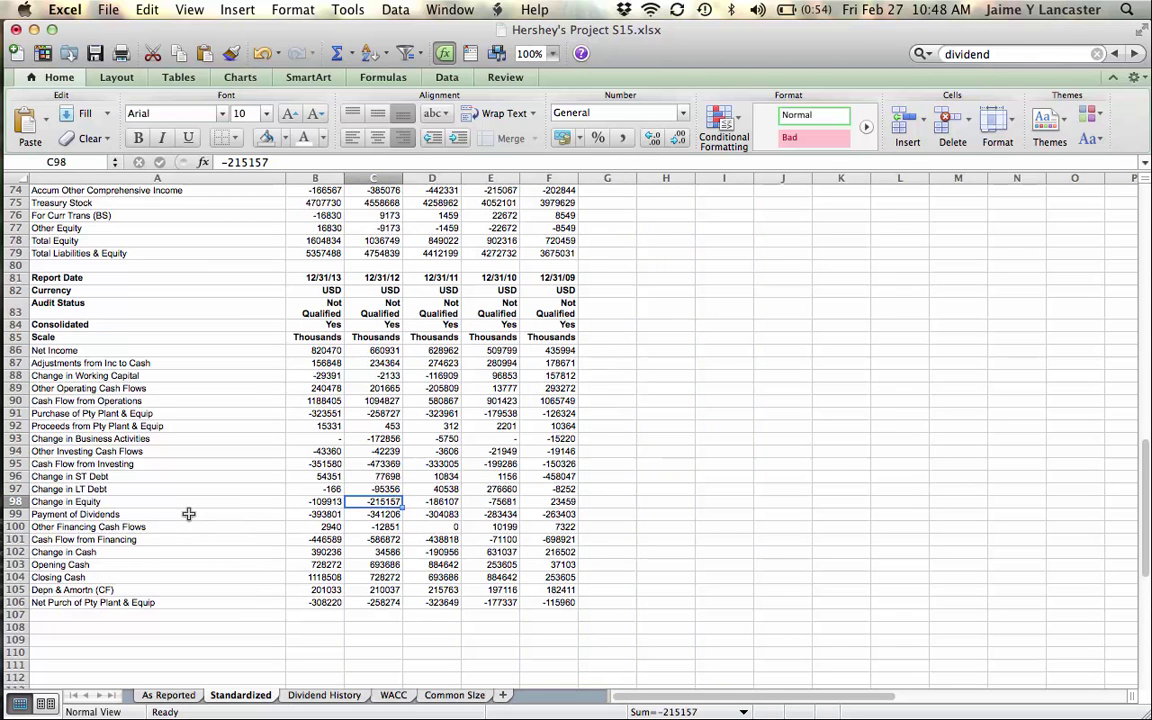
drag(188, 513, 528, 513)
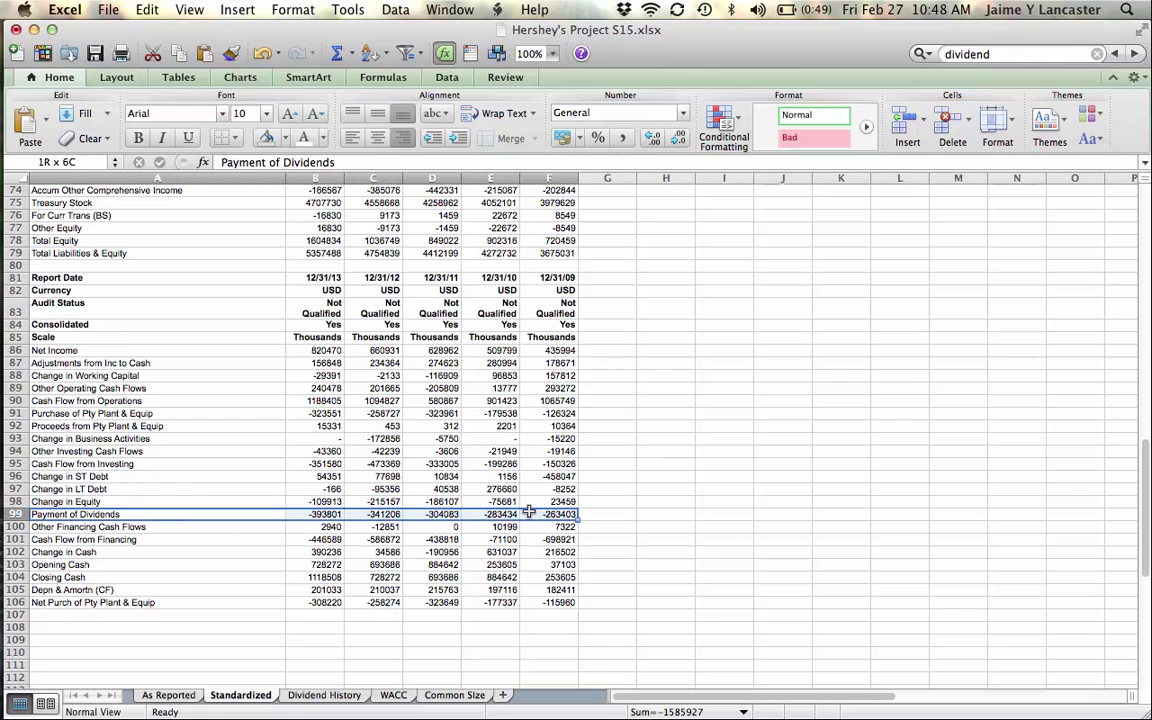
key(super+c)
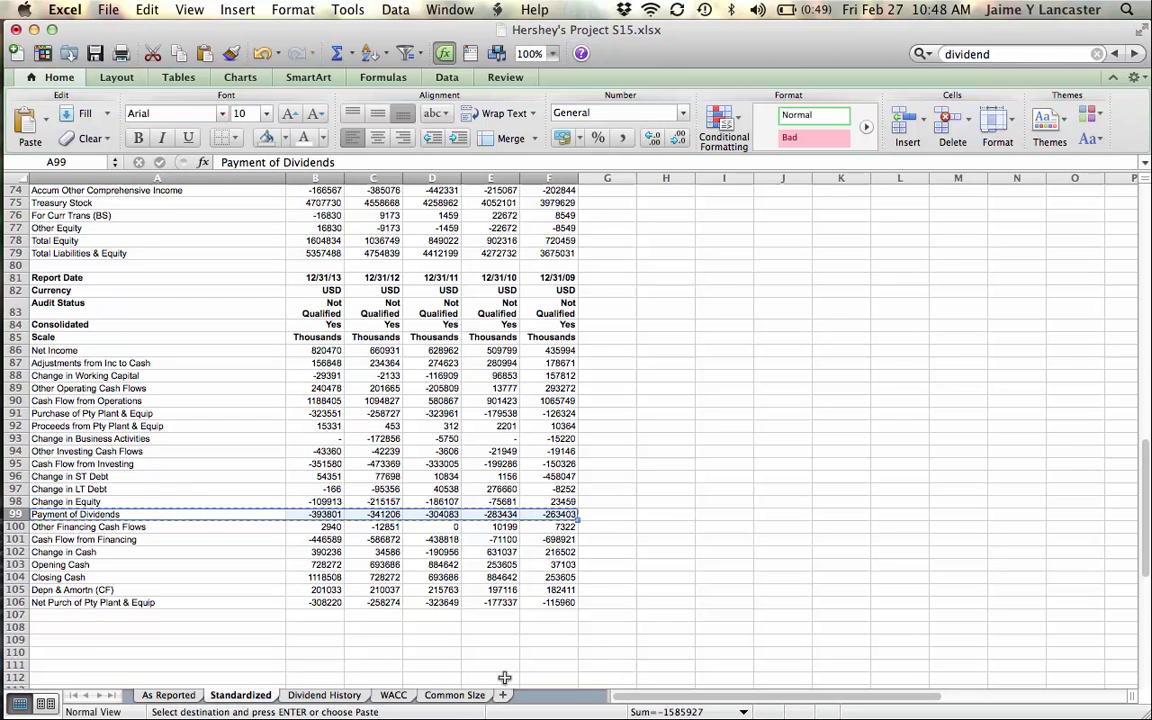
Step: Paste the dividends row into row 22 under Net Income and compare the 2013 values
click(460, 694)
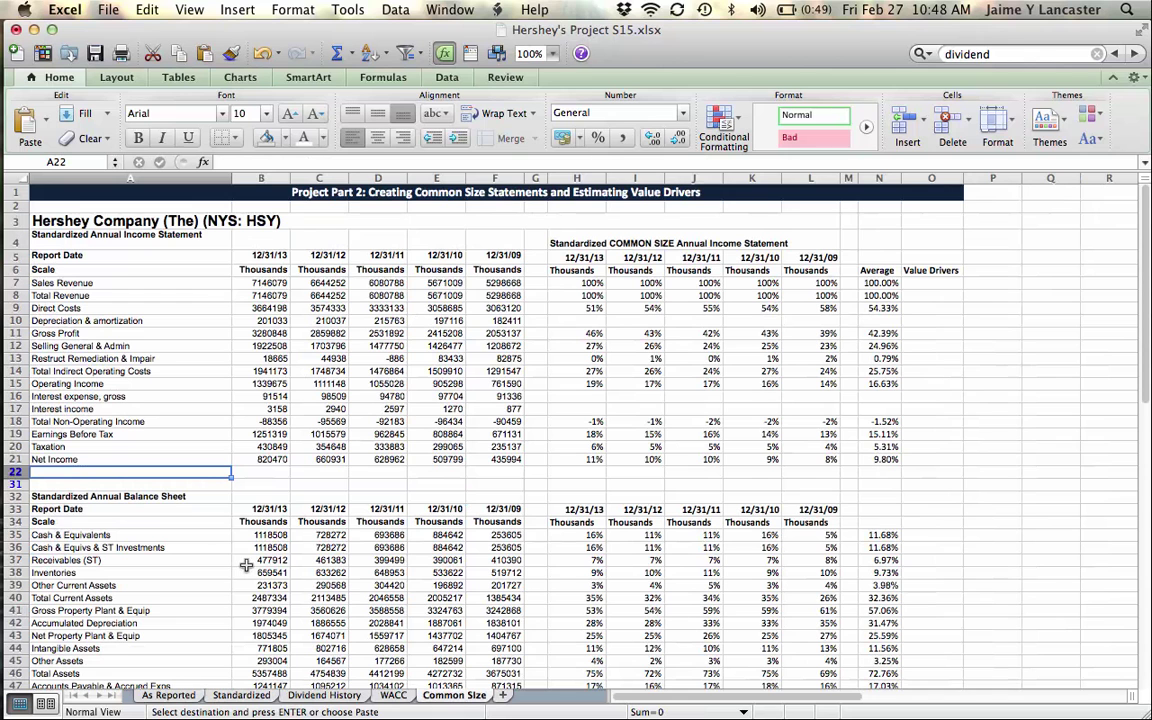
key(super+v)
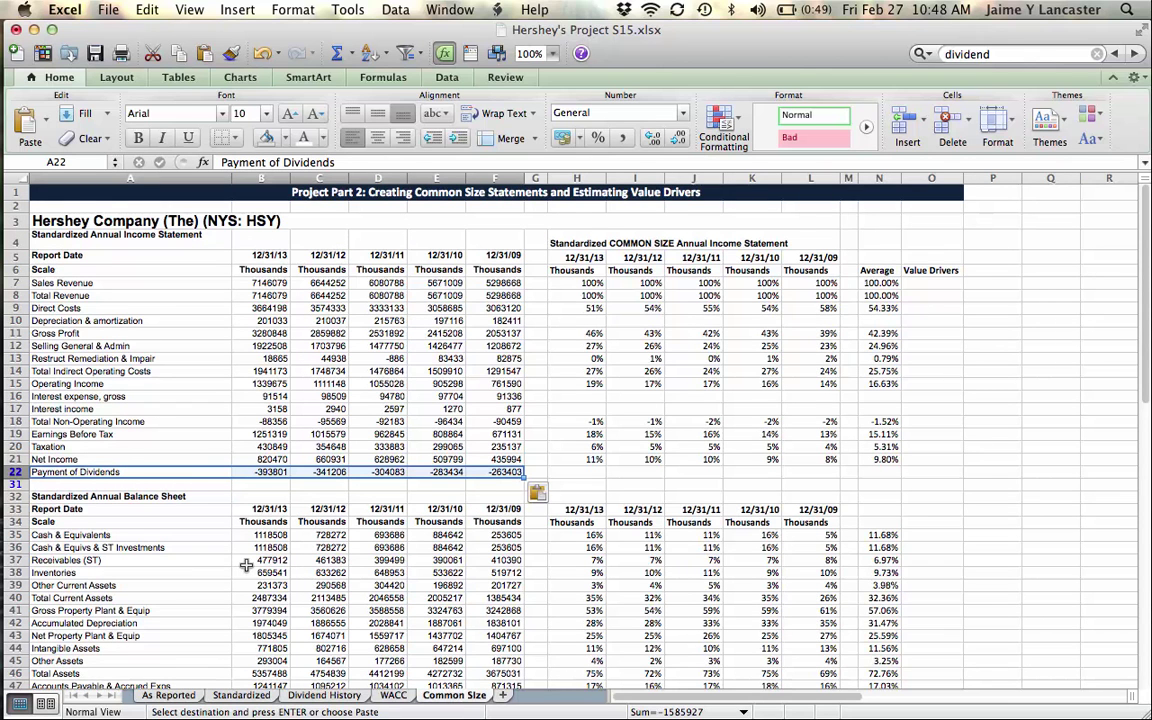
click(262, 459)
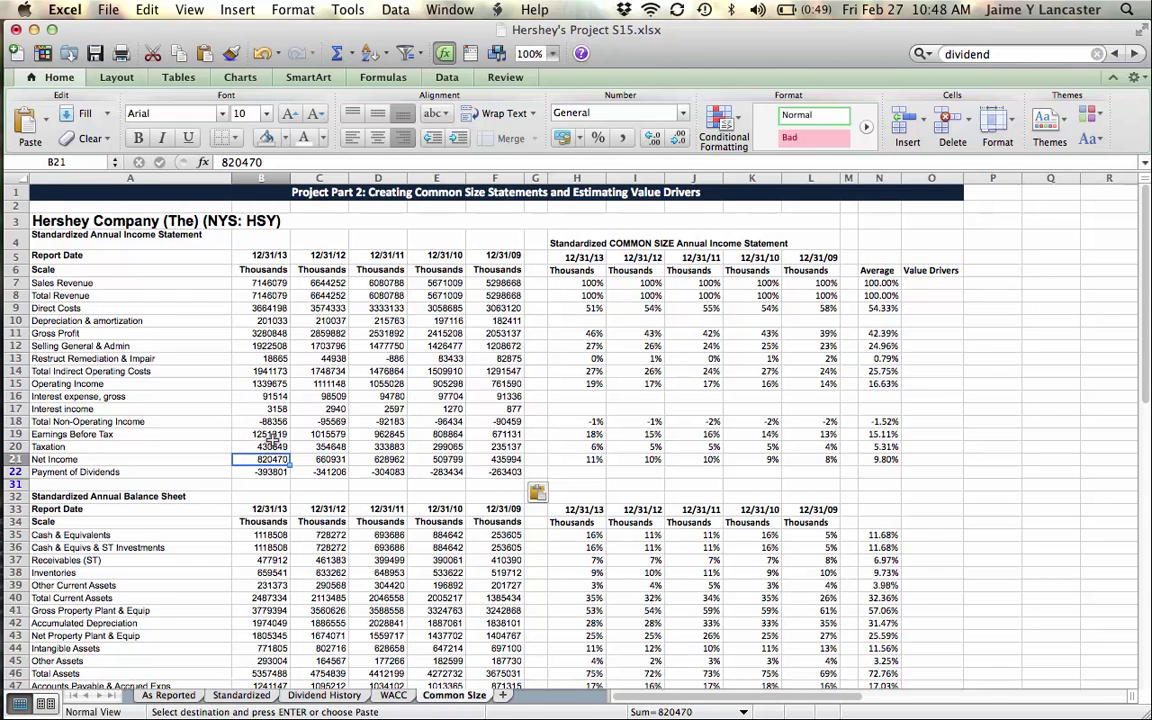
key(Down)
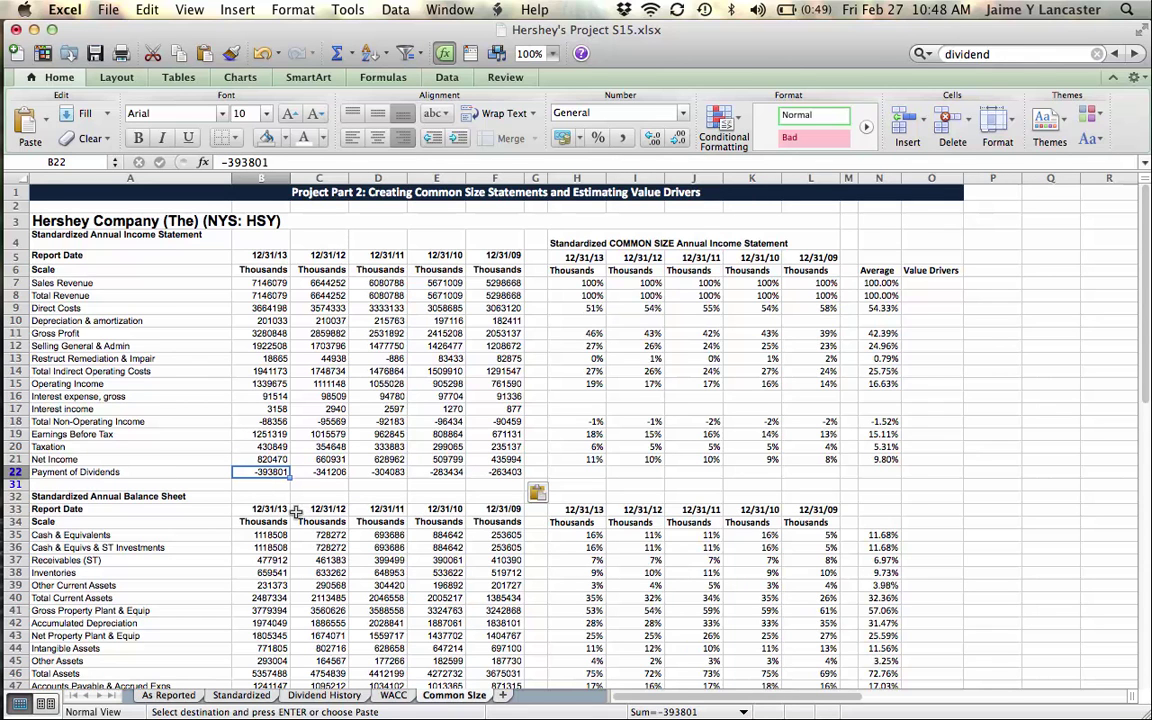
Step: Insert a blank row at row 31 below Payment of Dividends
click(16, 484)
right_click(16, 484)
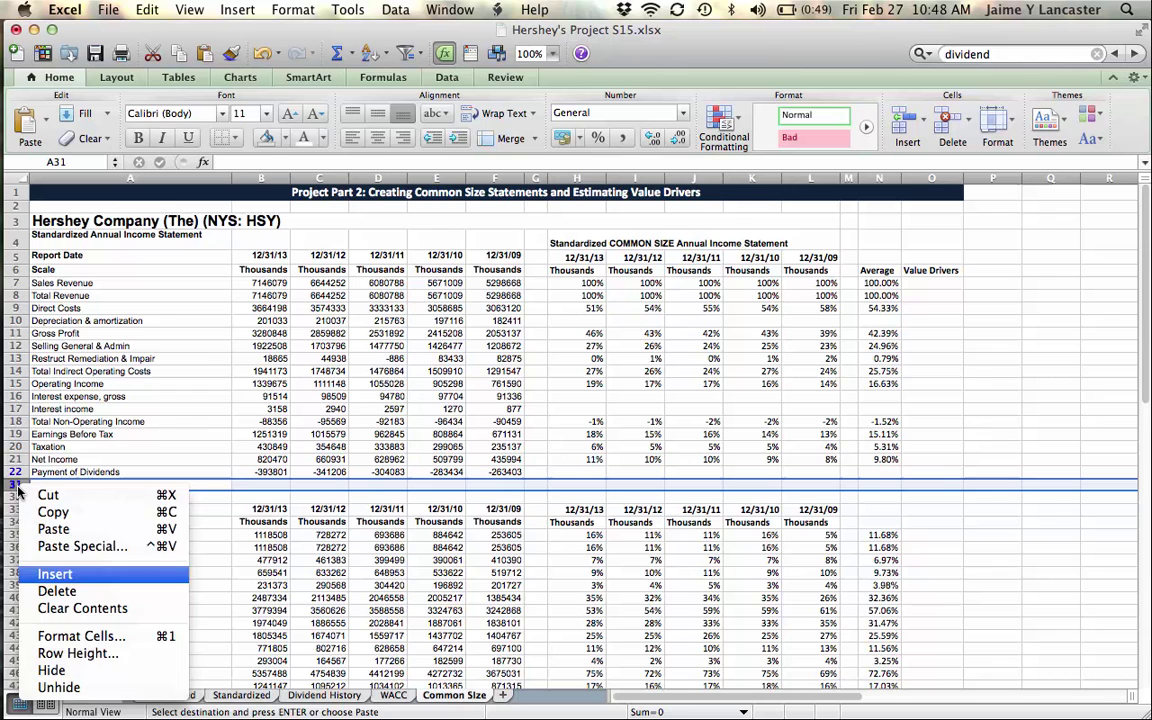
key(Escape)
key(super+shift+plus)
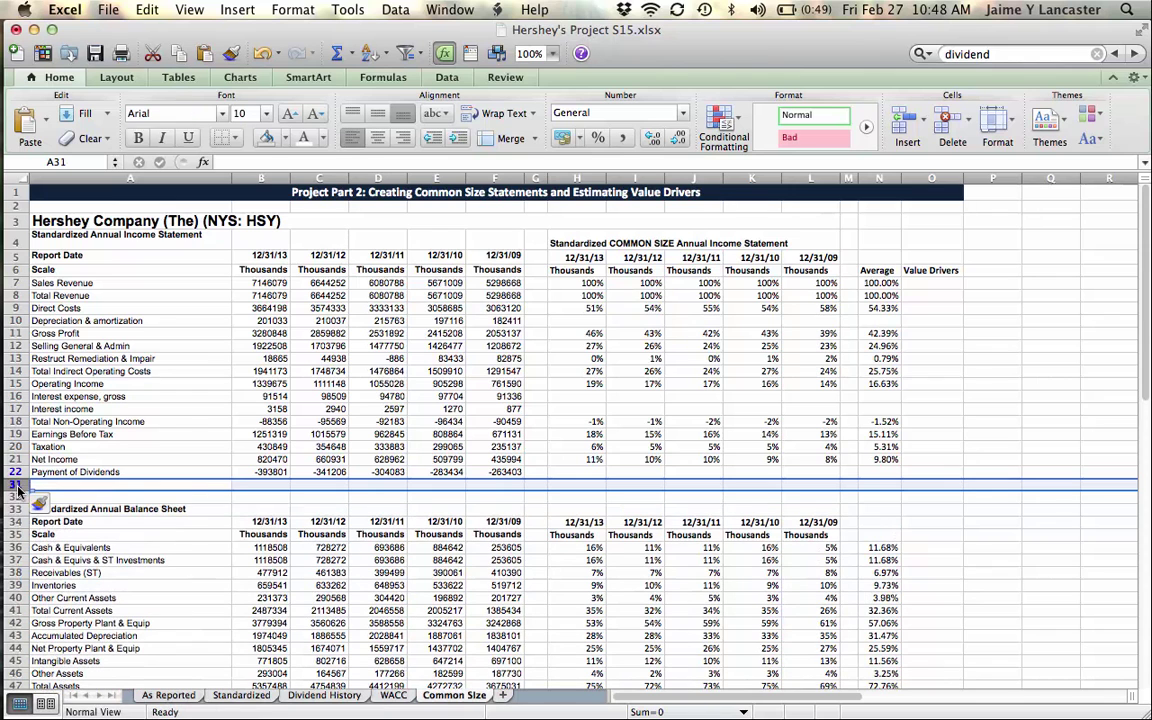
Step: Label A31 'dividend payout ratio' in italics, right-aligned
click(111, 484)
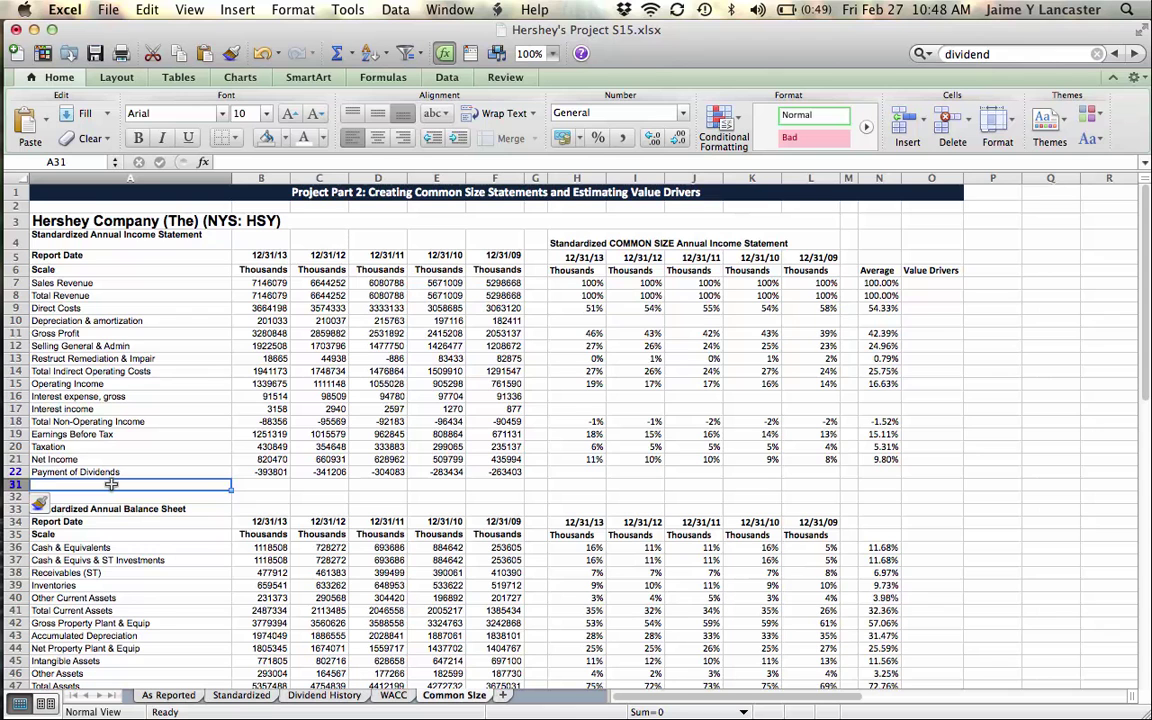
text(di)
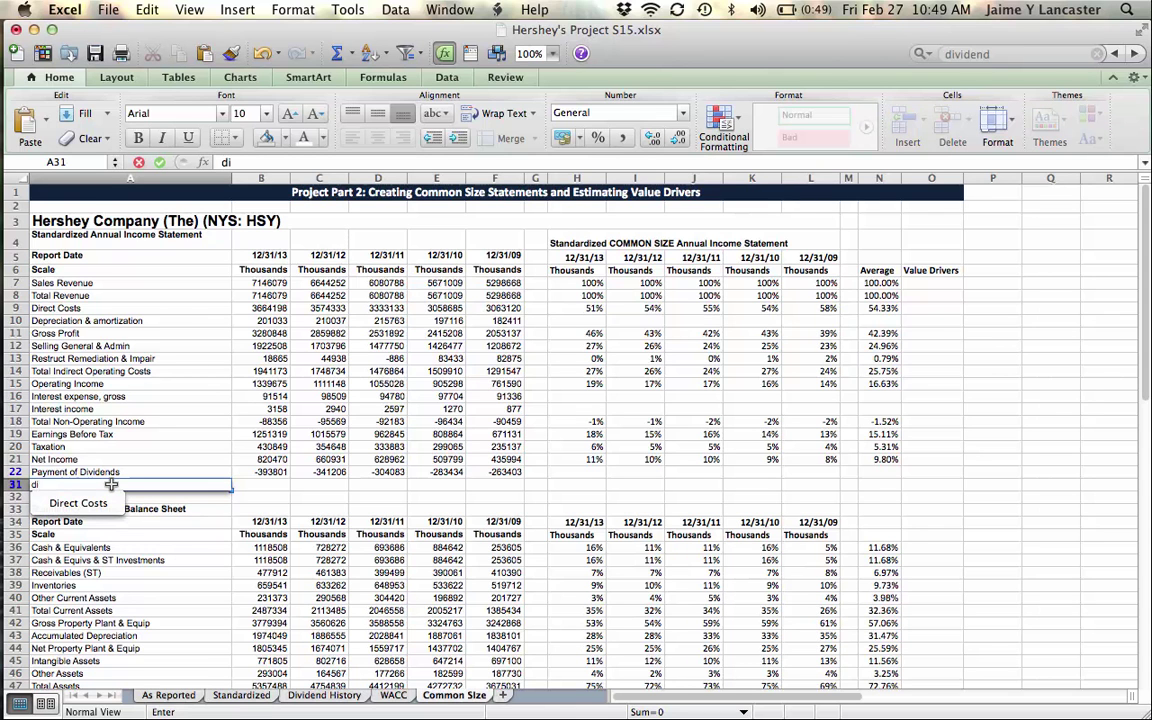
text(vidend pa)
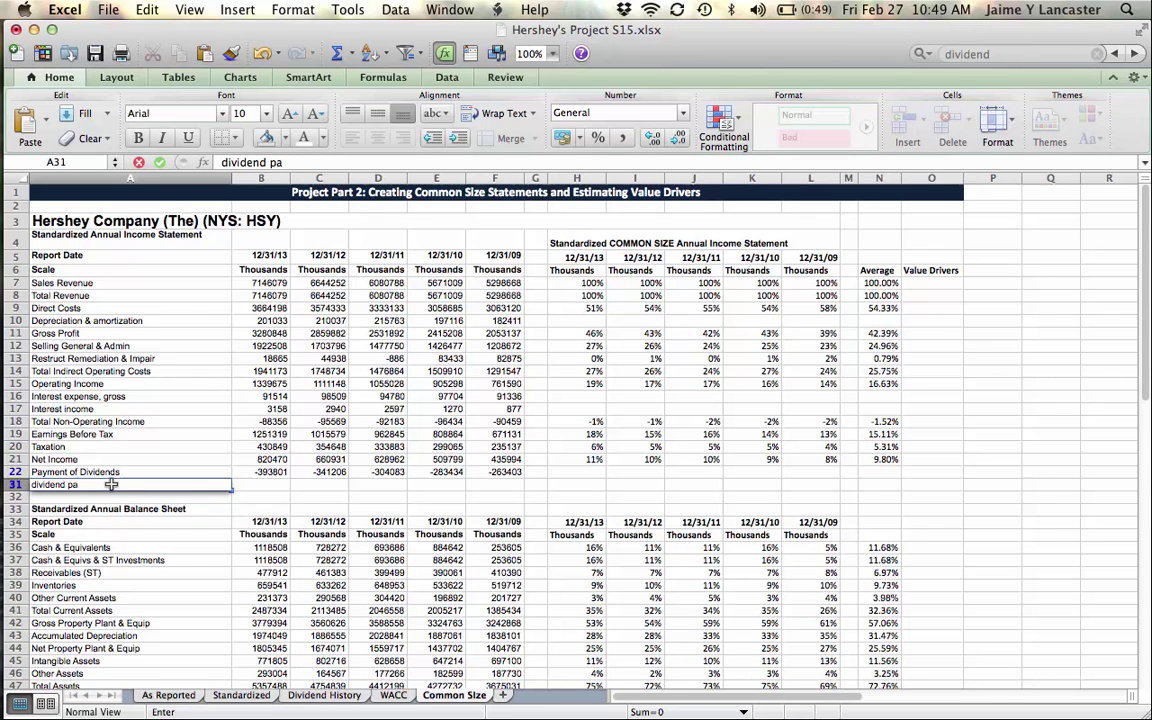
text(yout ratio)
key(Return)
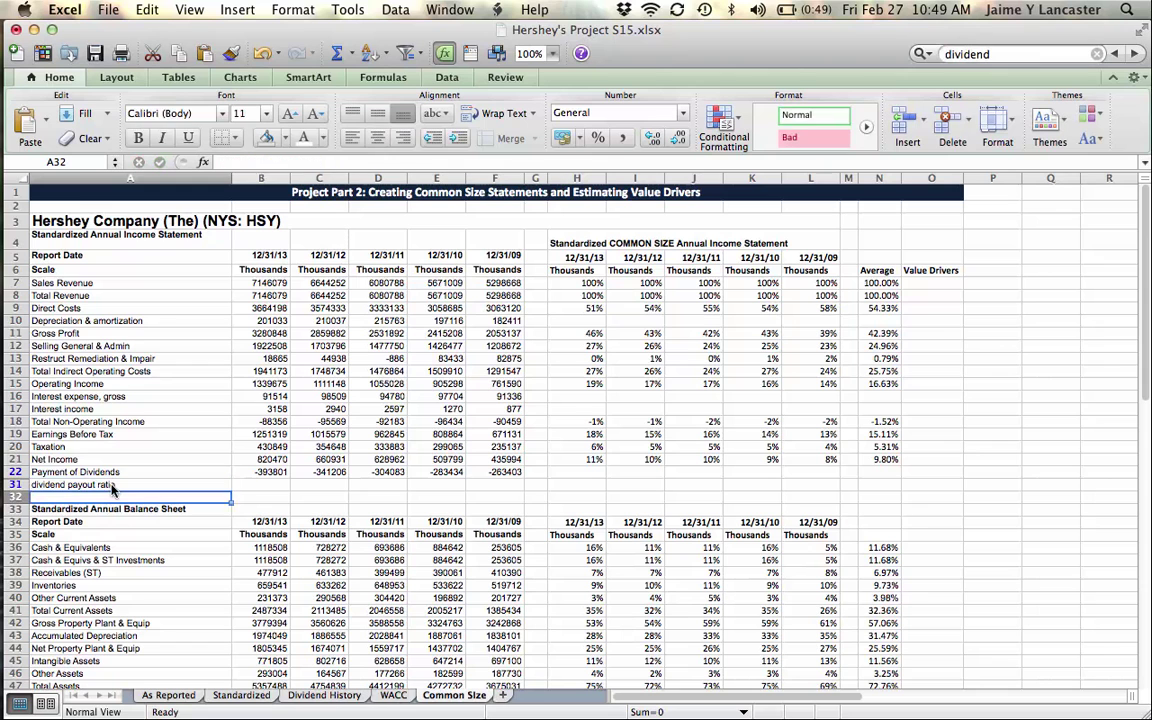
click(113, 489)
key(super+i)
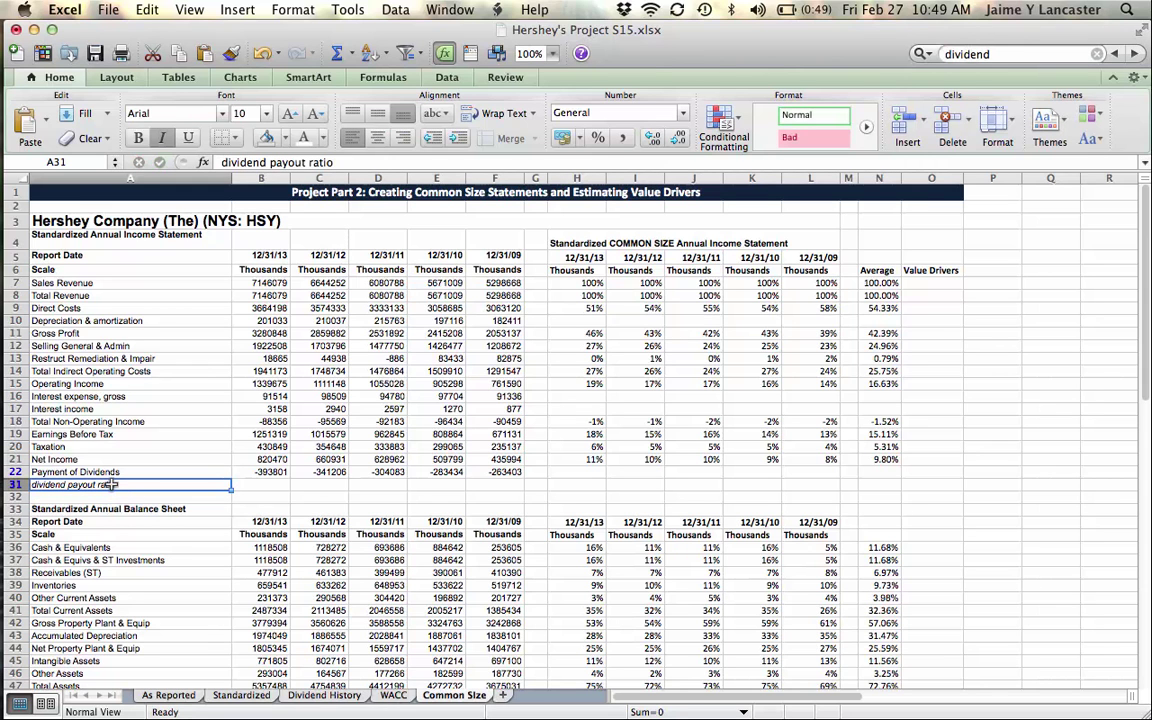
click(403, 137)
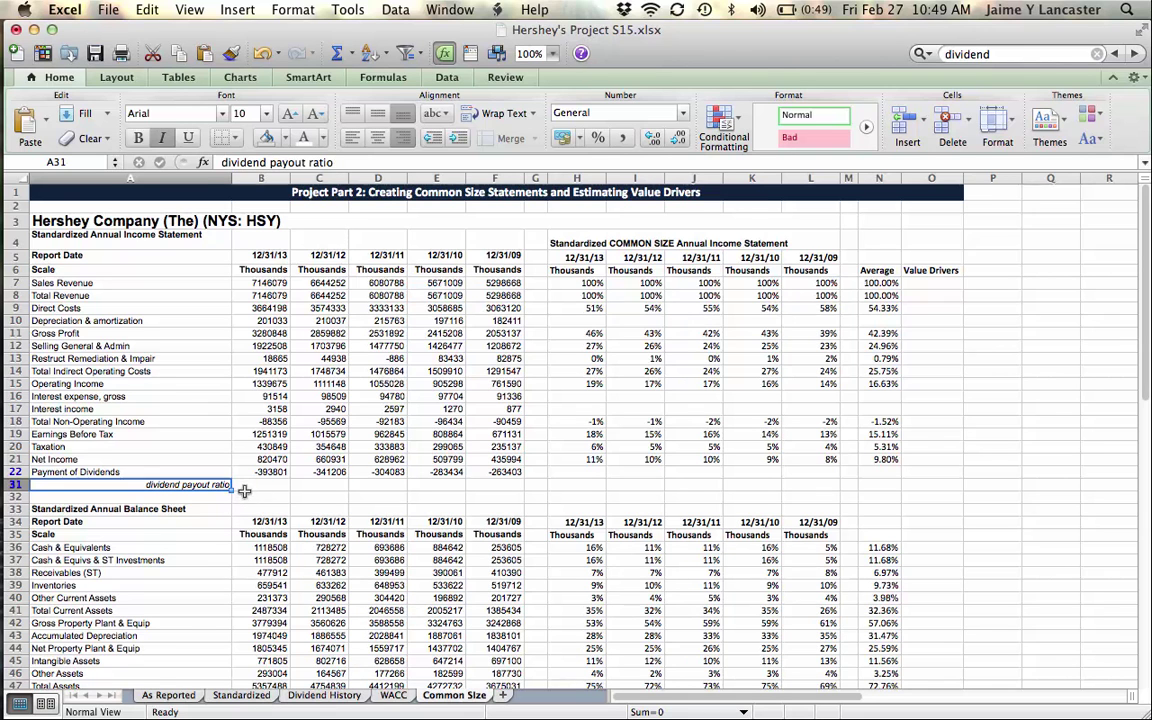
click(252, 484)
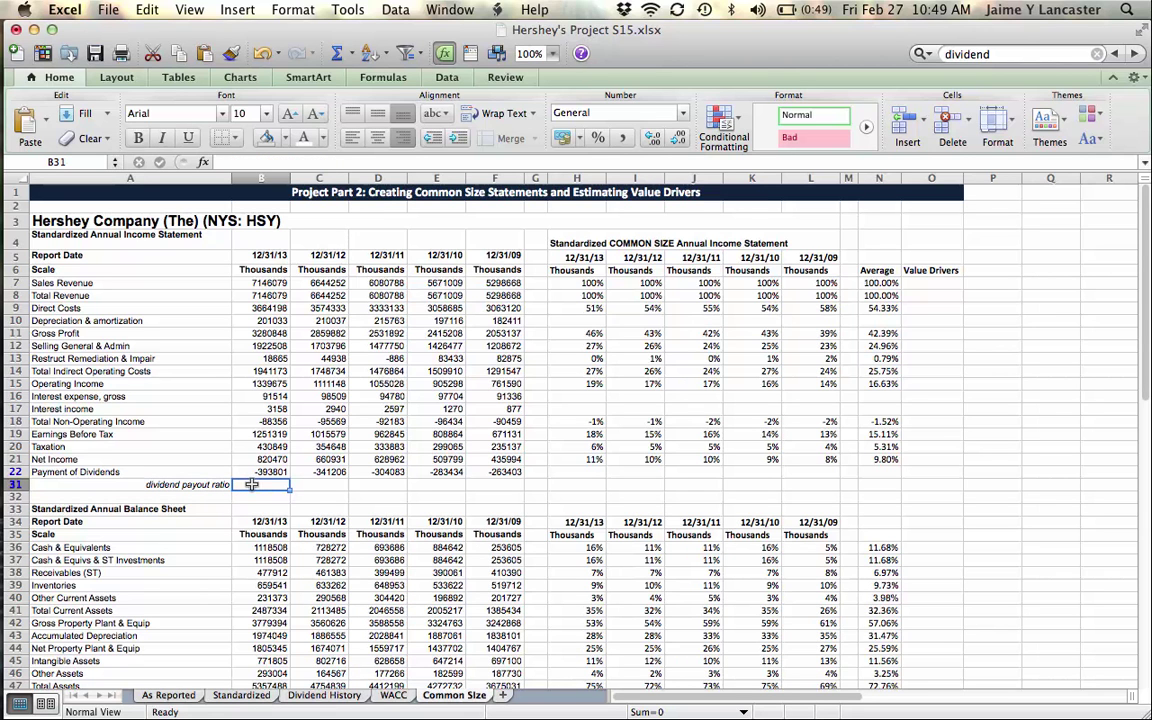
Step: Enter =-B22/B21 in B31 for the 2013 payout ratio, about 0.48
text(=)
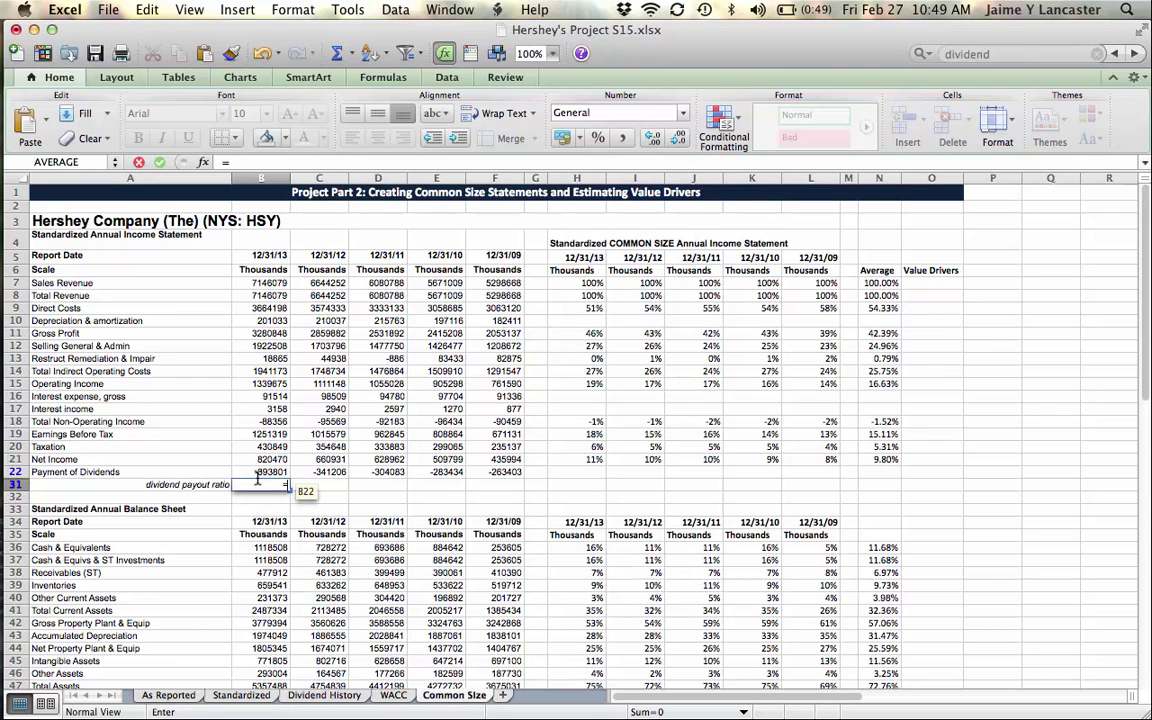
click(260, 473)
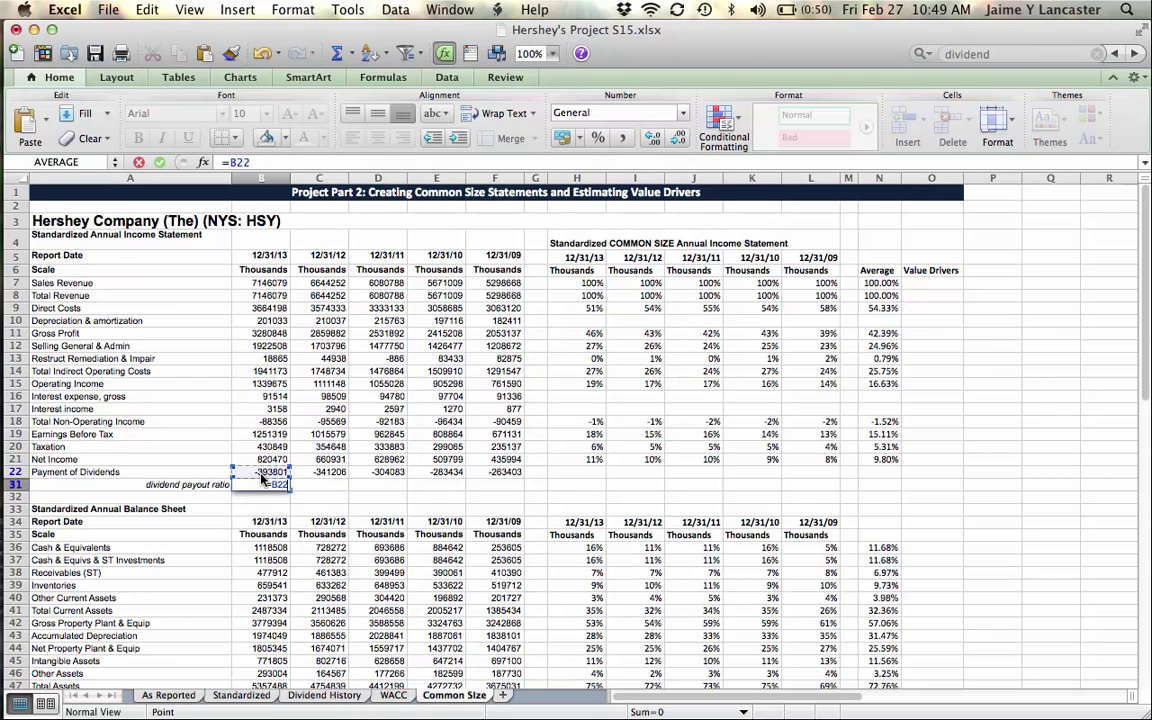
text(/)
click(262, 459)
key(F2)
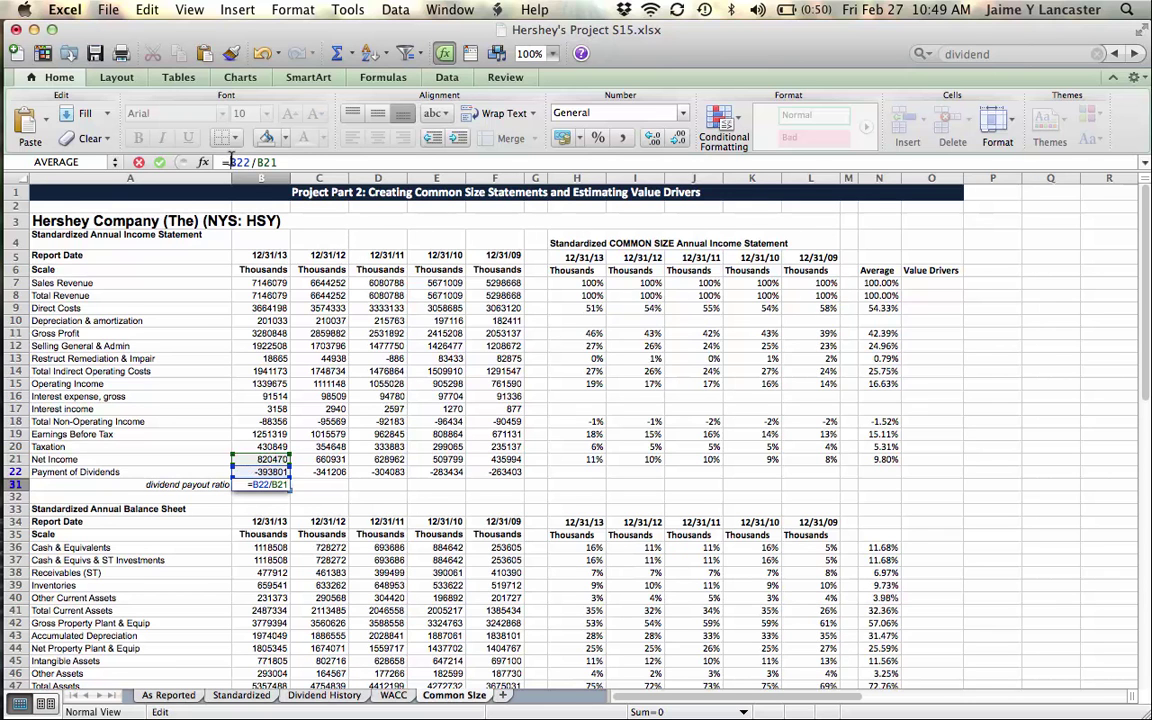
key(Home)
key(Right)
text(-)
key(Return)
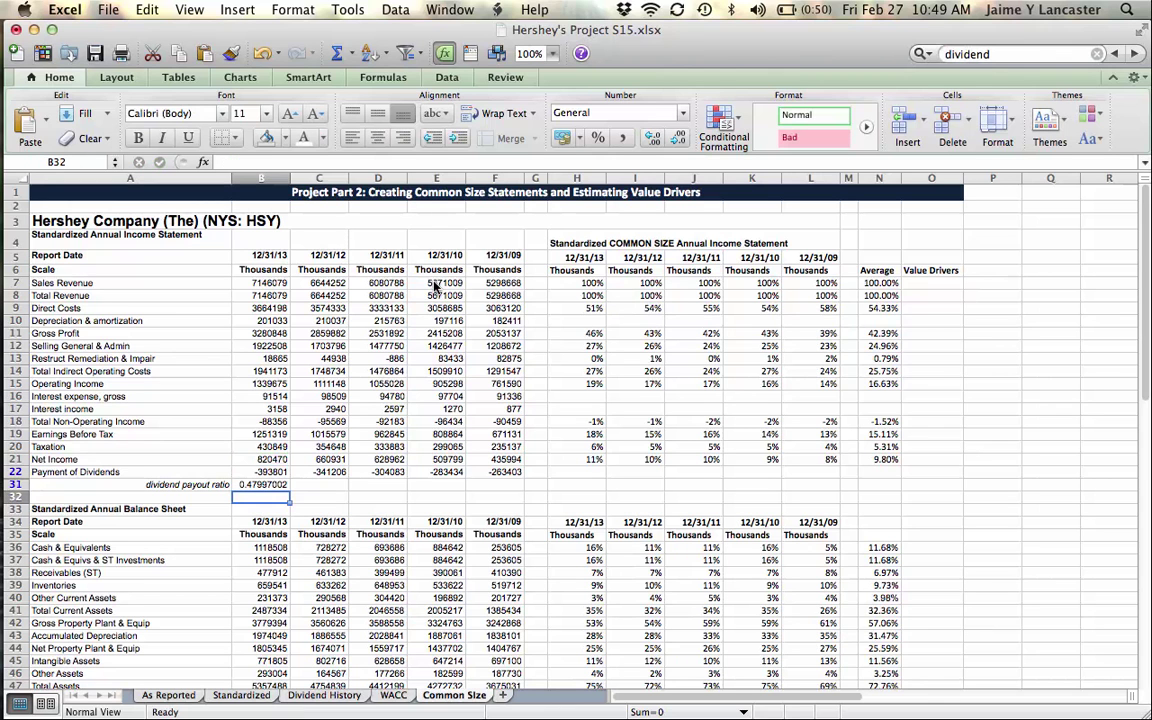
Step: Fill the ratio formula from B31 to F31 and format as one-decimal percentages
click(245, 485)
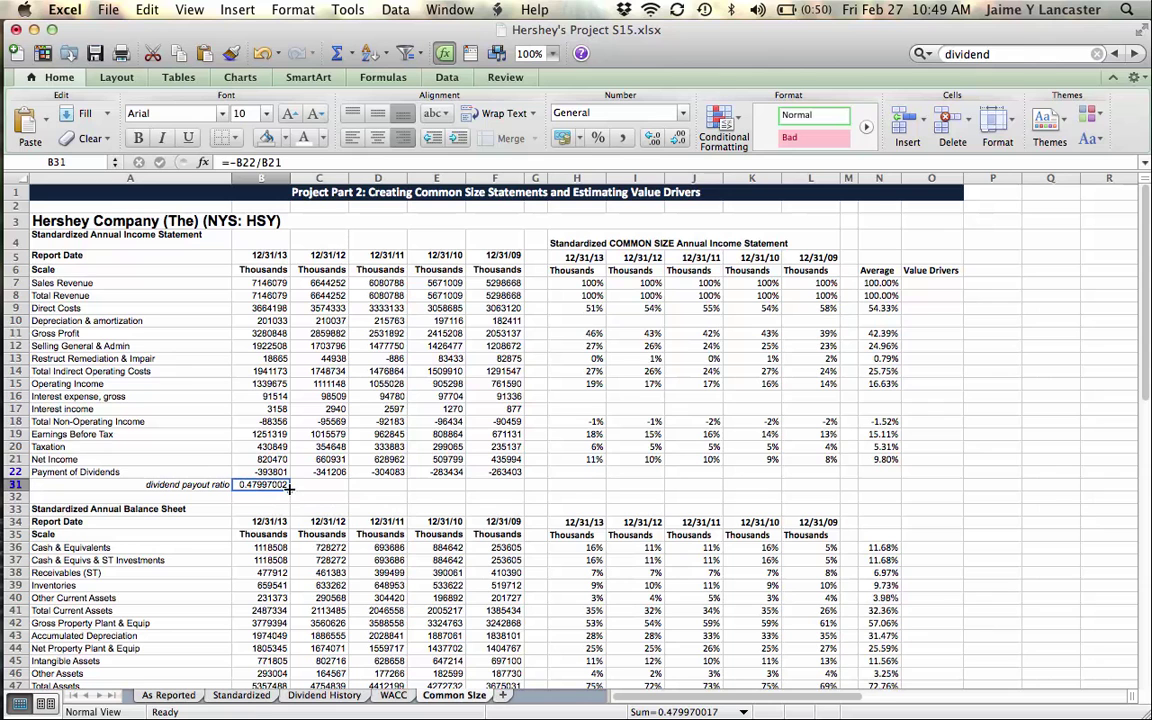
drag(289, 487, 515, 488)
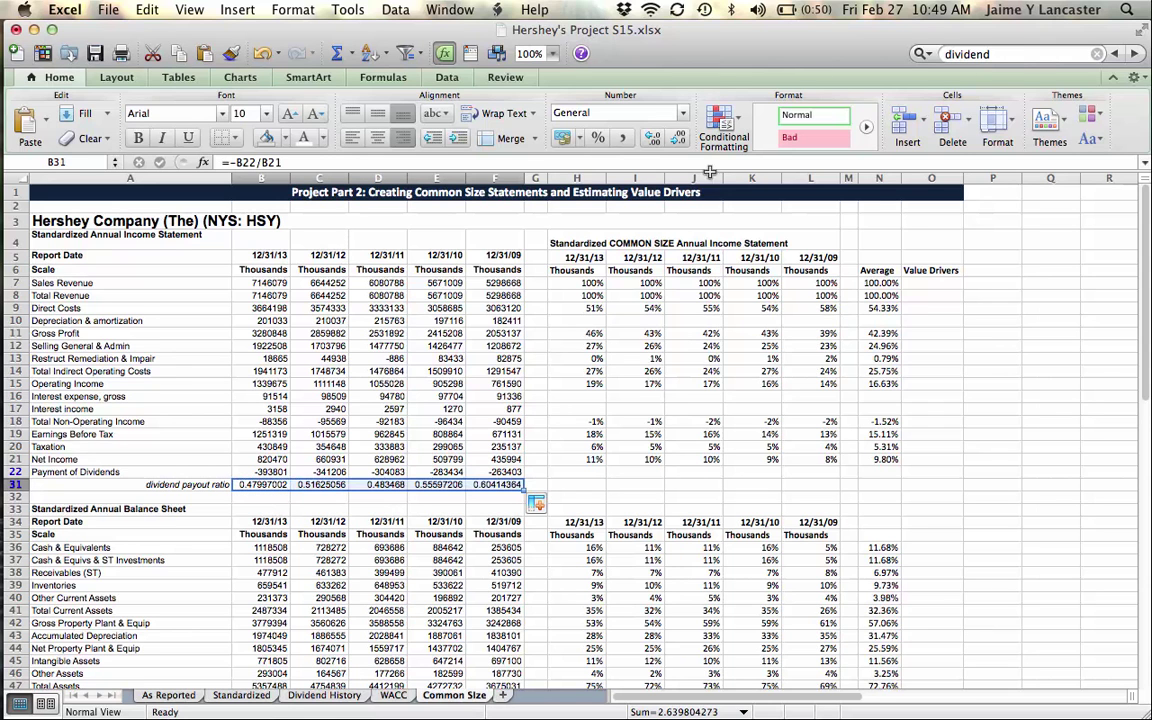
click(599, 140)
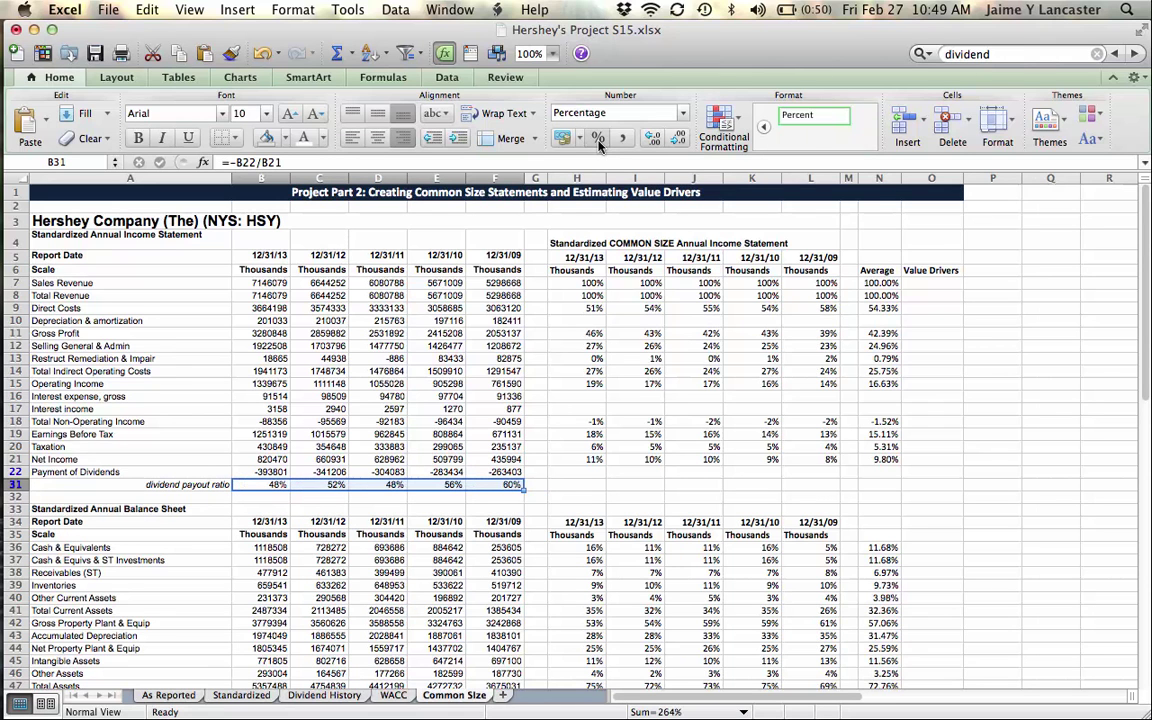
click(652, 140)
Step: Check the references in the 2009 and 2013 payout ratio formulas
double_click(512, 485)
key(Return)
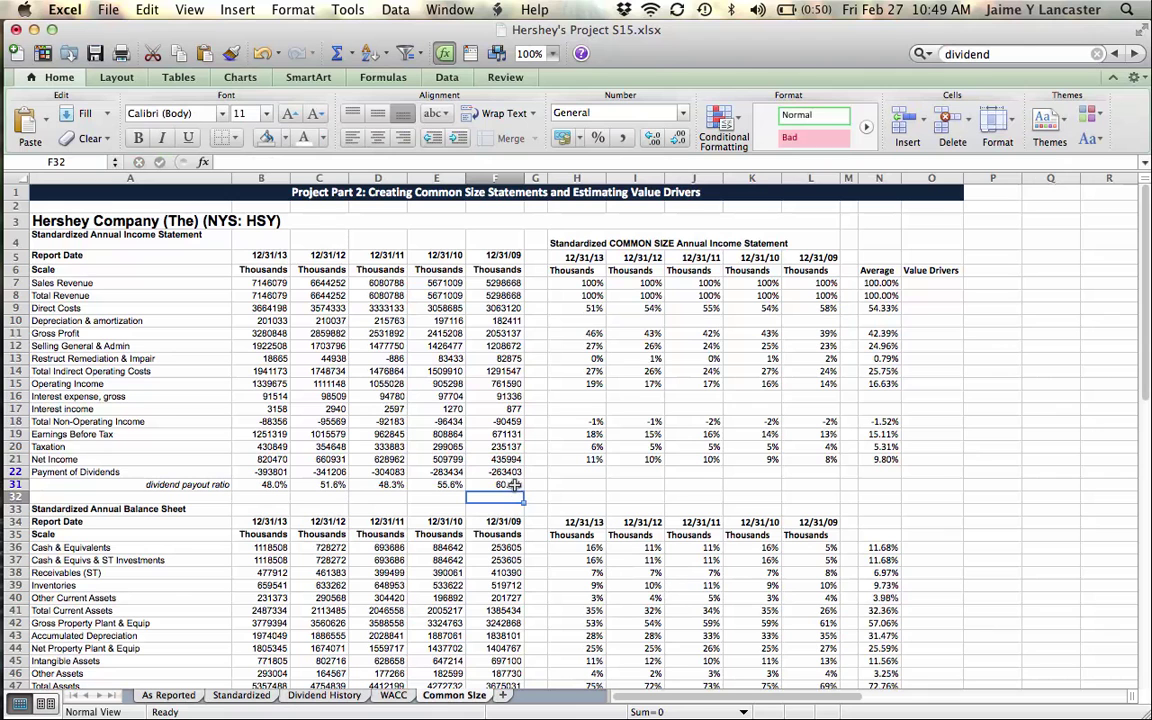
click(512, 485)
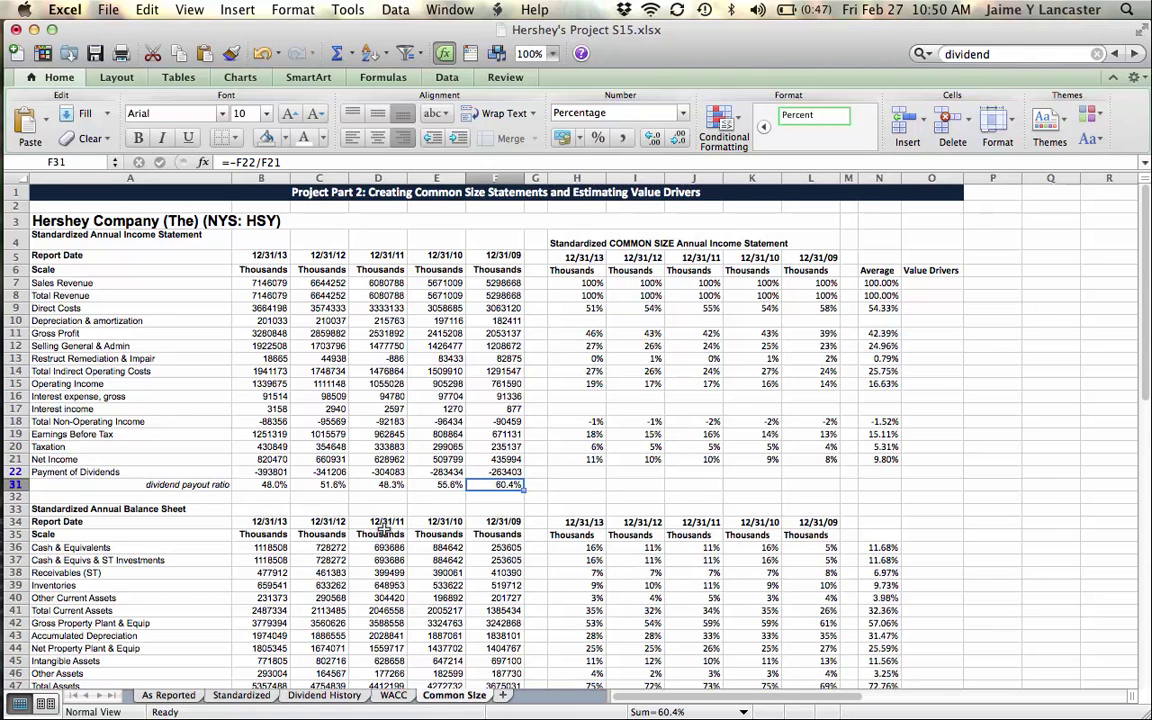
click(272, 486)
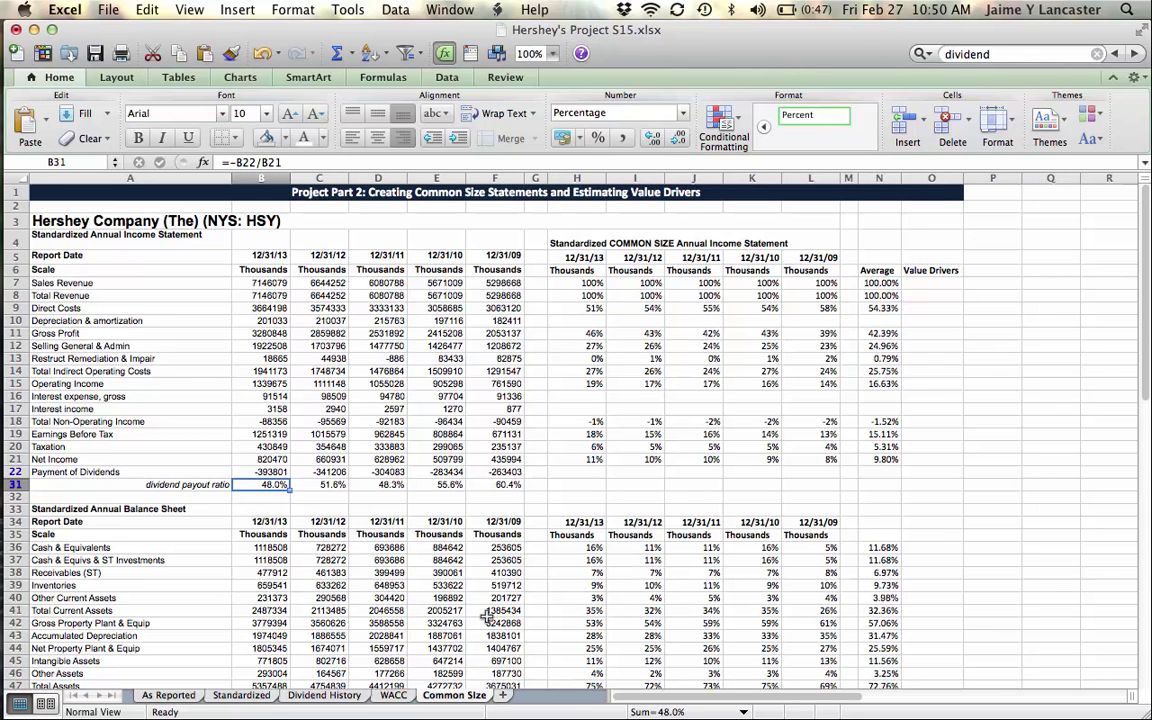
Step: Enter =average(B31:F31) in N31, giving a 52.80% average payout ratio
click(887, 484)
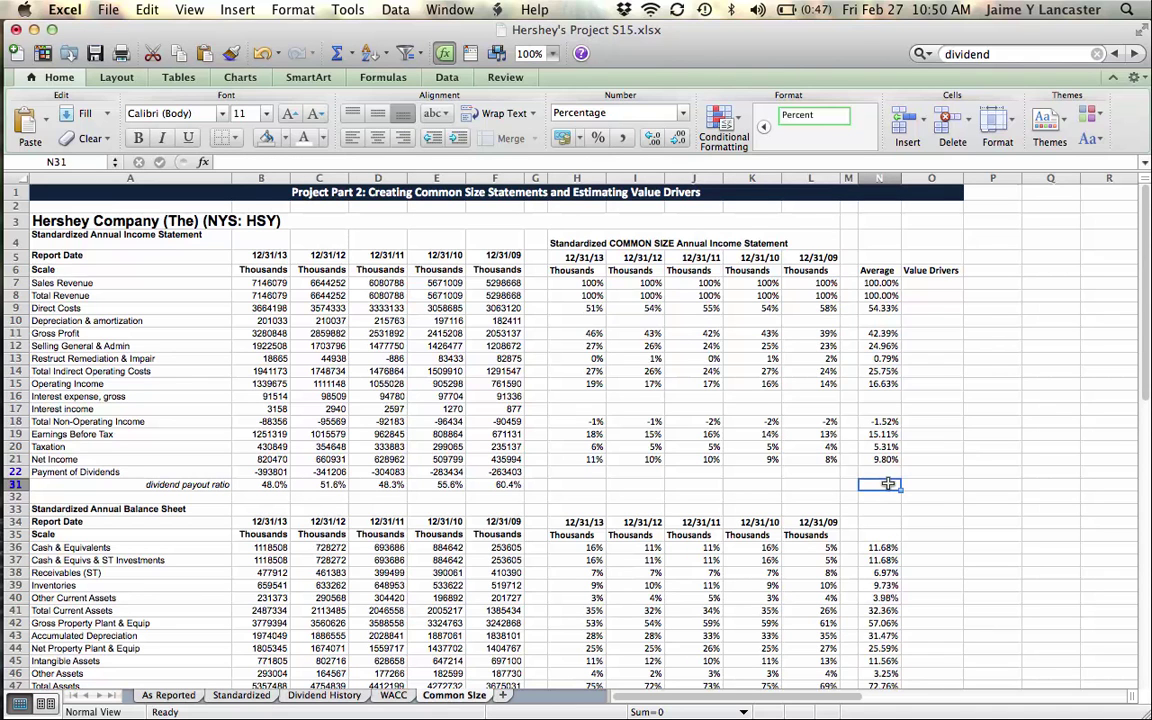
text(=)
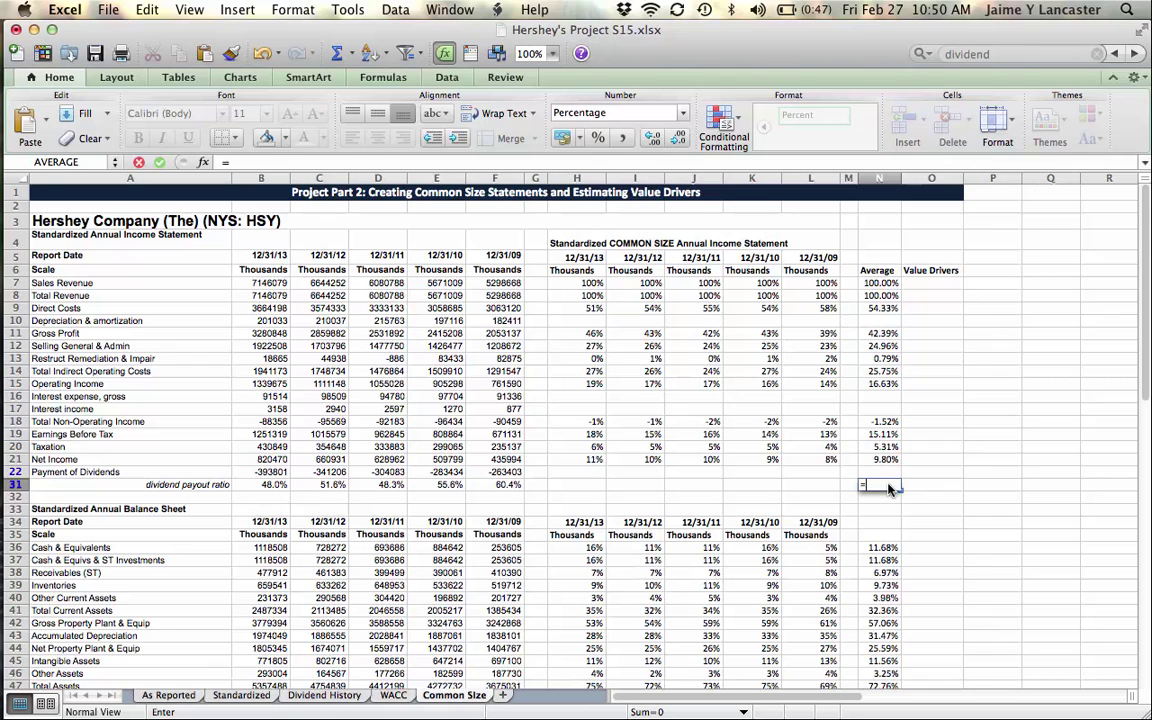
text(average)
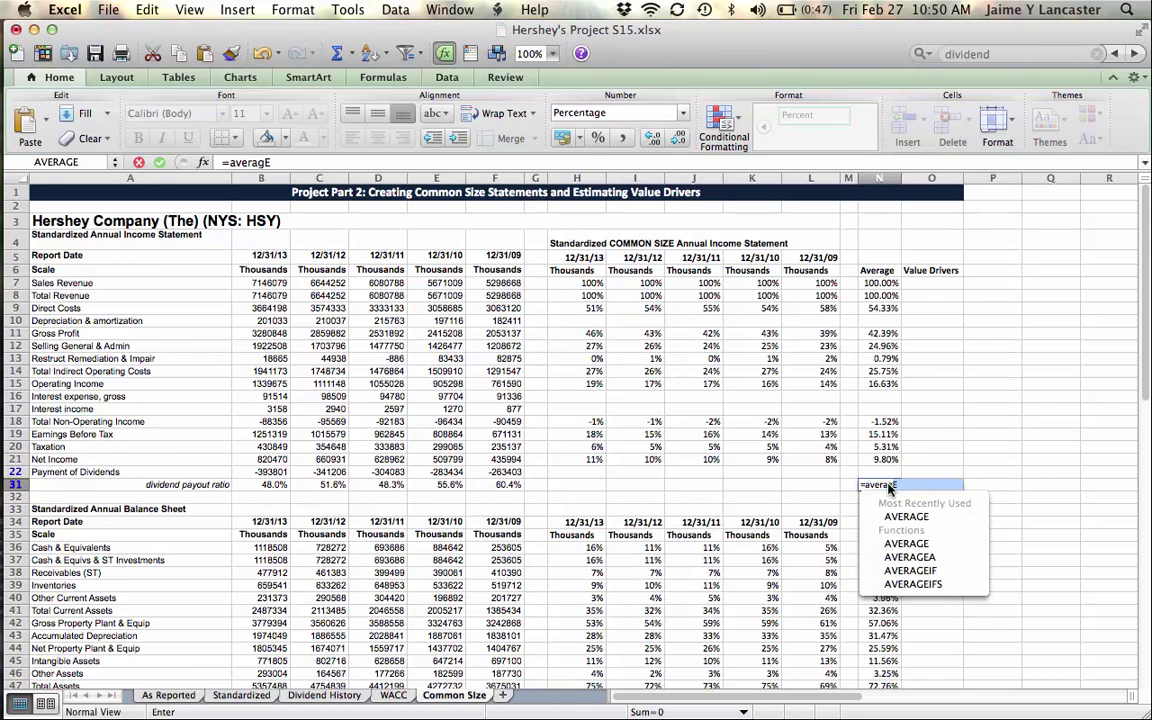
text(()
click(512, 485)
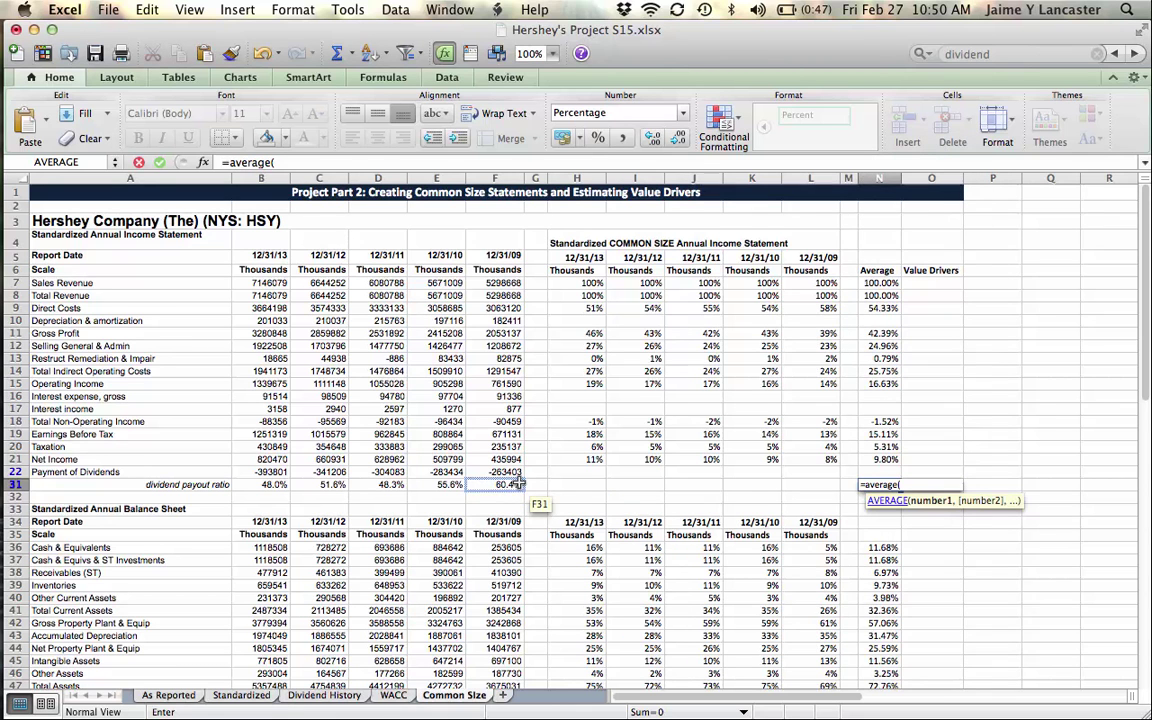
drag(519, 487, 277, 488)
key(Return)
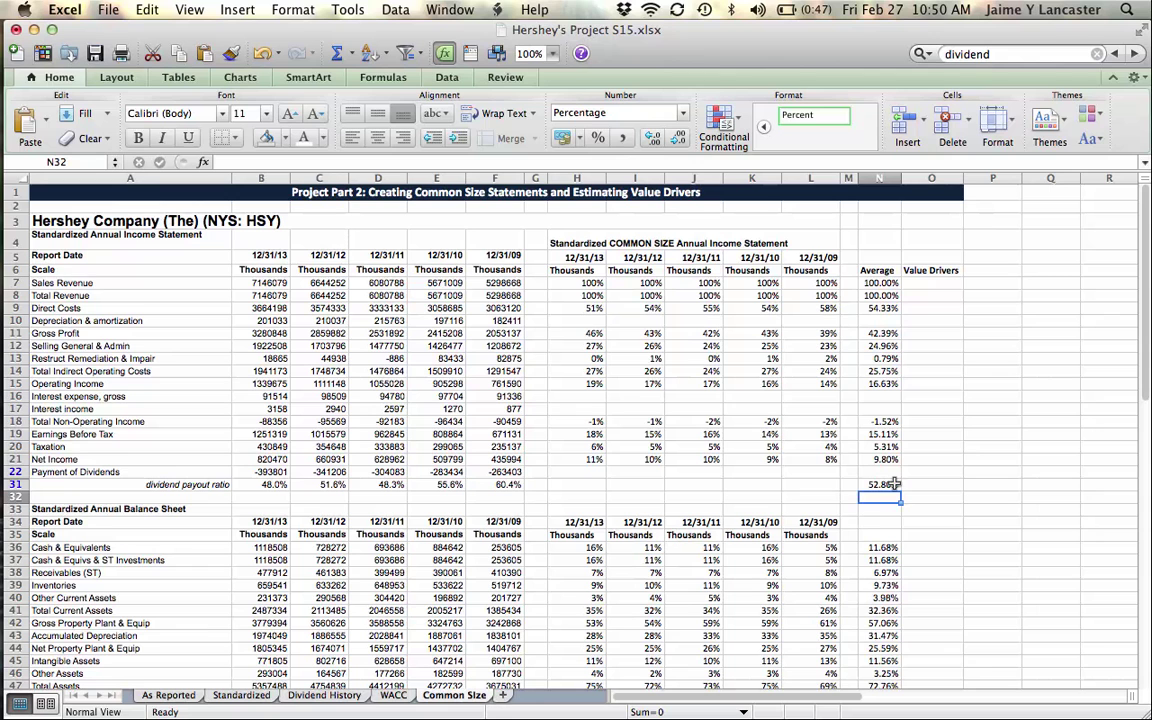
click(511, 484)
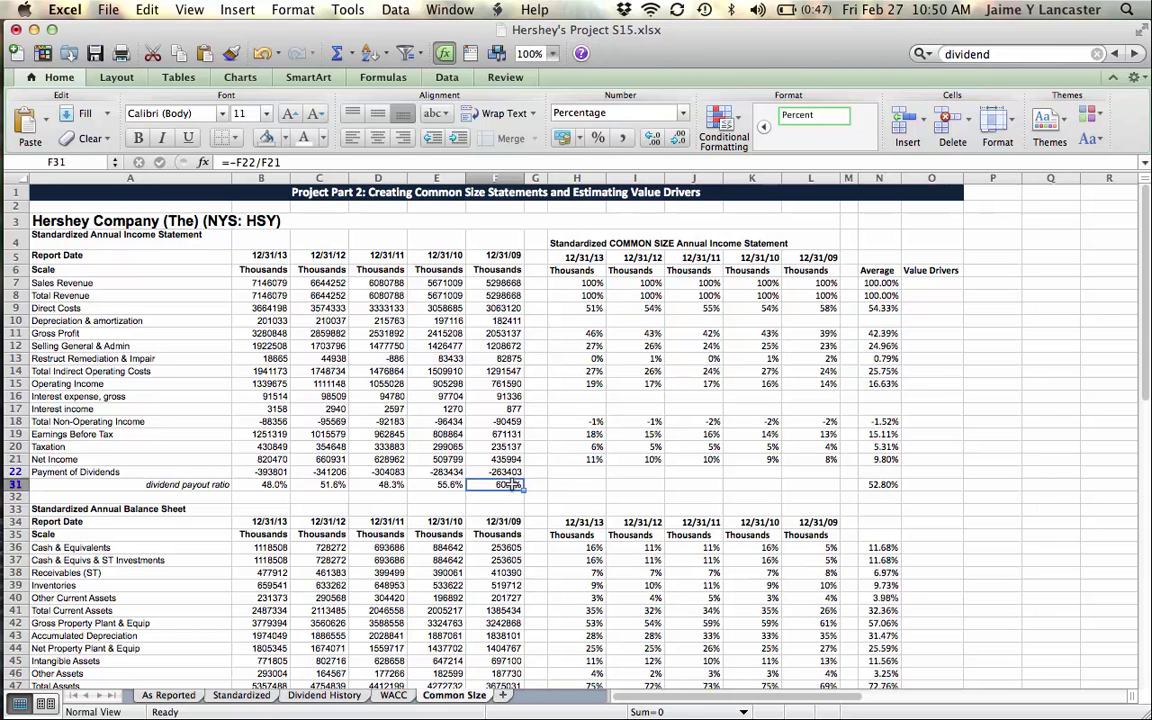
click(452, 484)
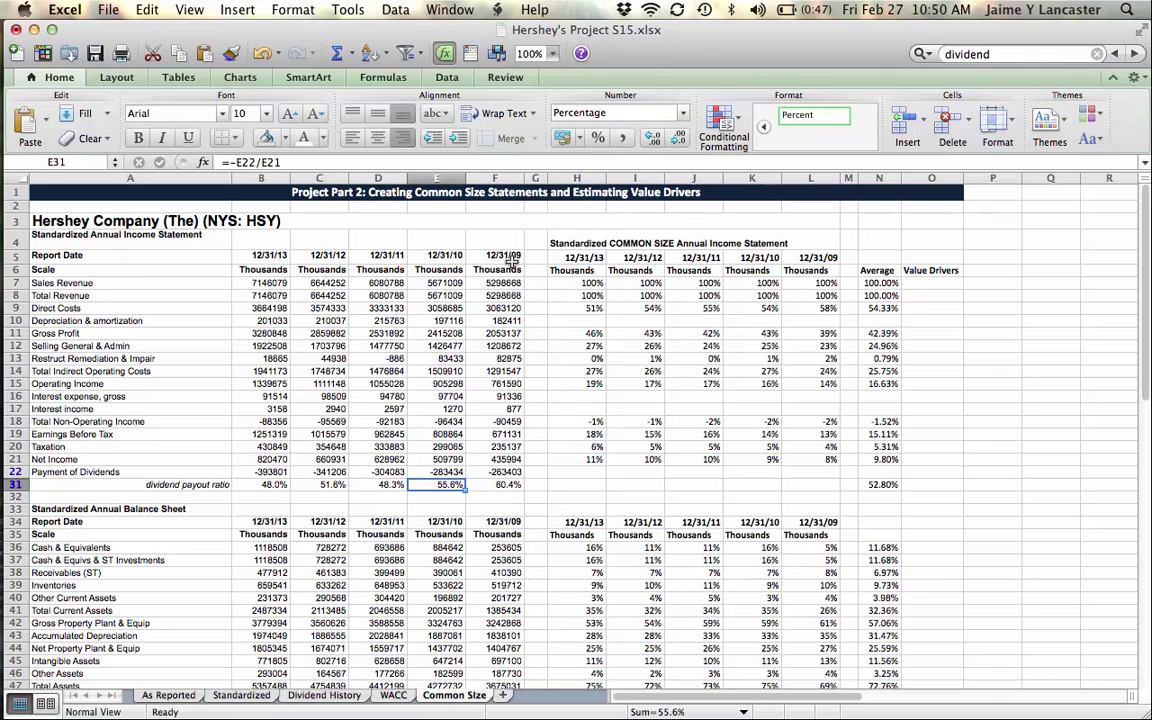
click(512, 489)
click(456, 486)
click(362, 485)
click(335, 486)
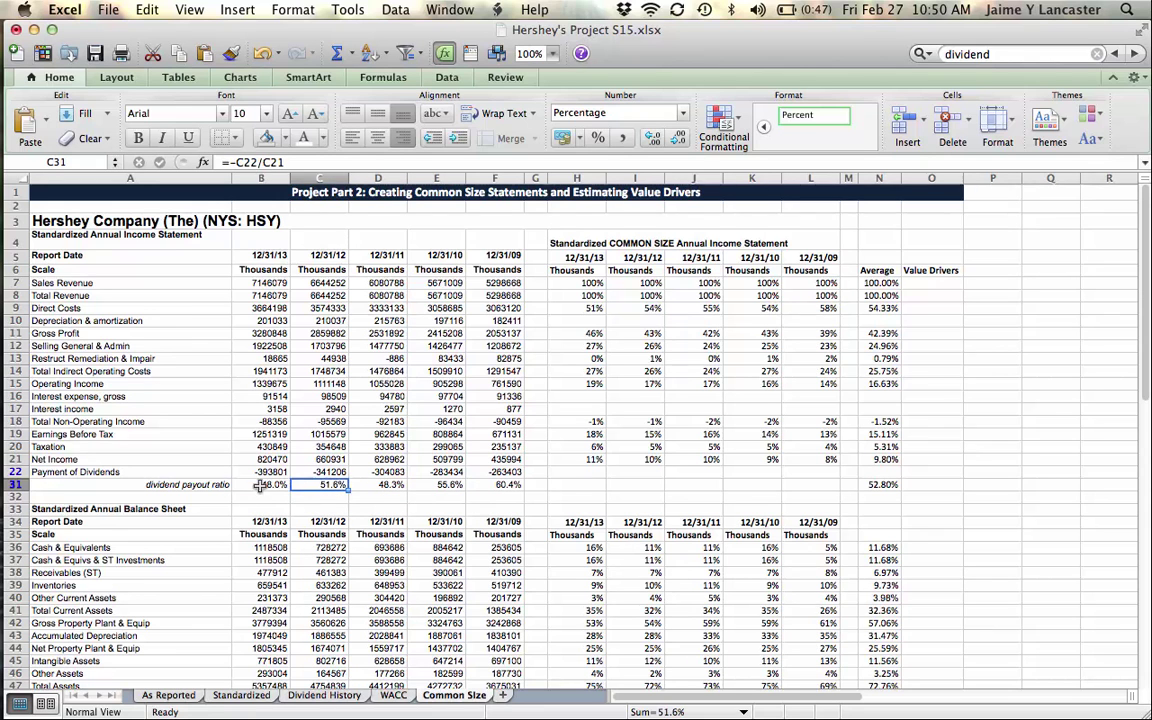
click(245, 486)
click(880, 485)
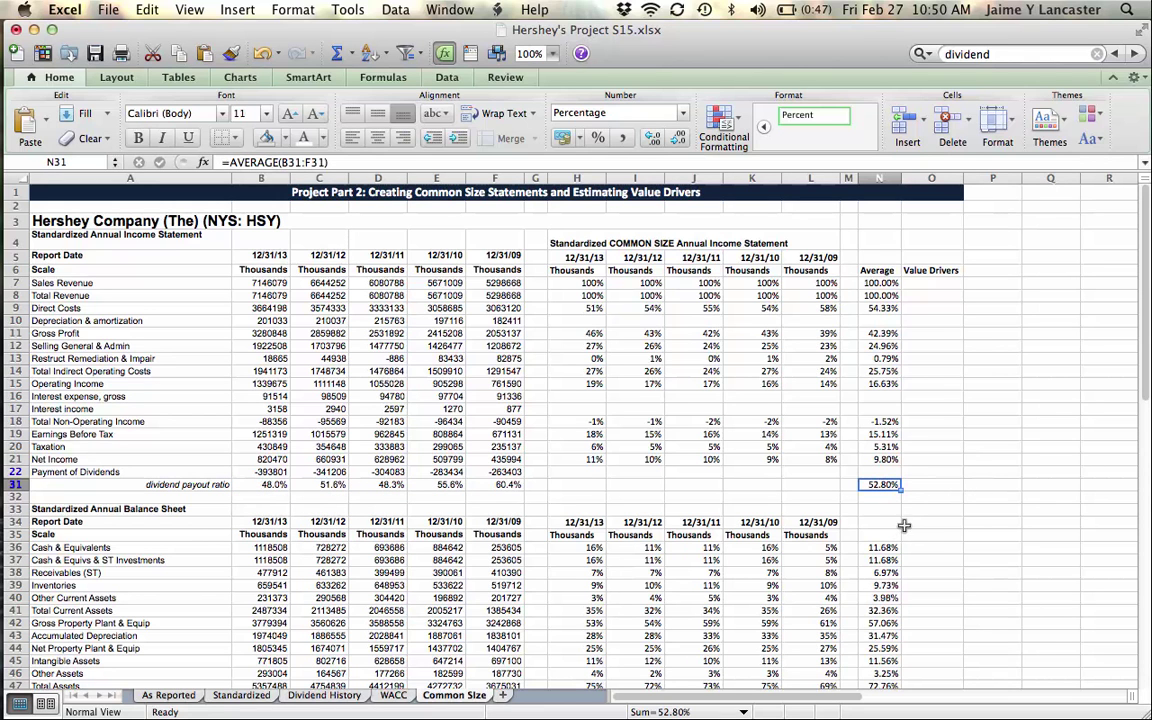
Step: Enter 50% in O31 as the payout ratio value driver
click(920, 485)
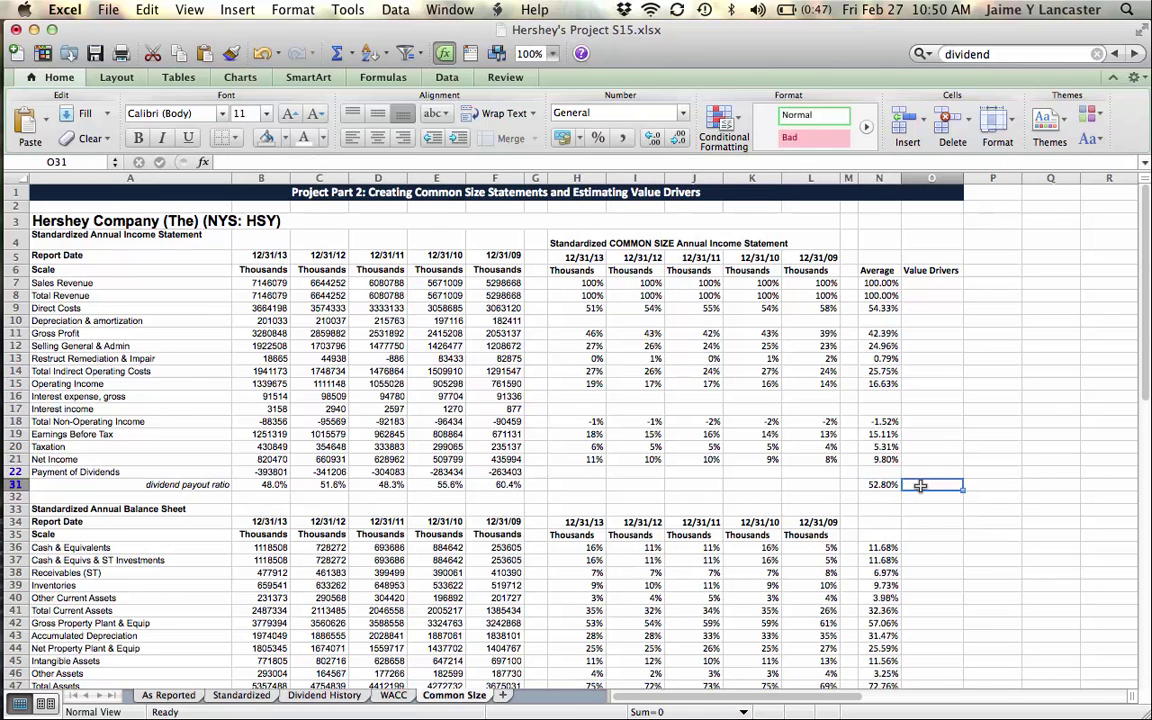
text(=)
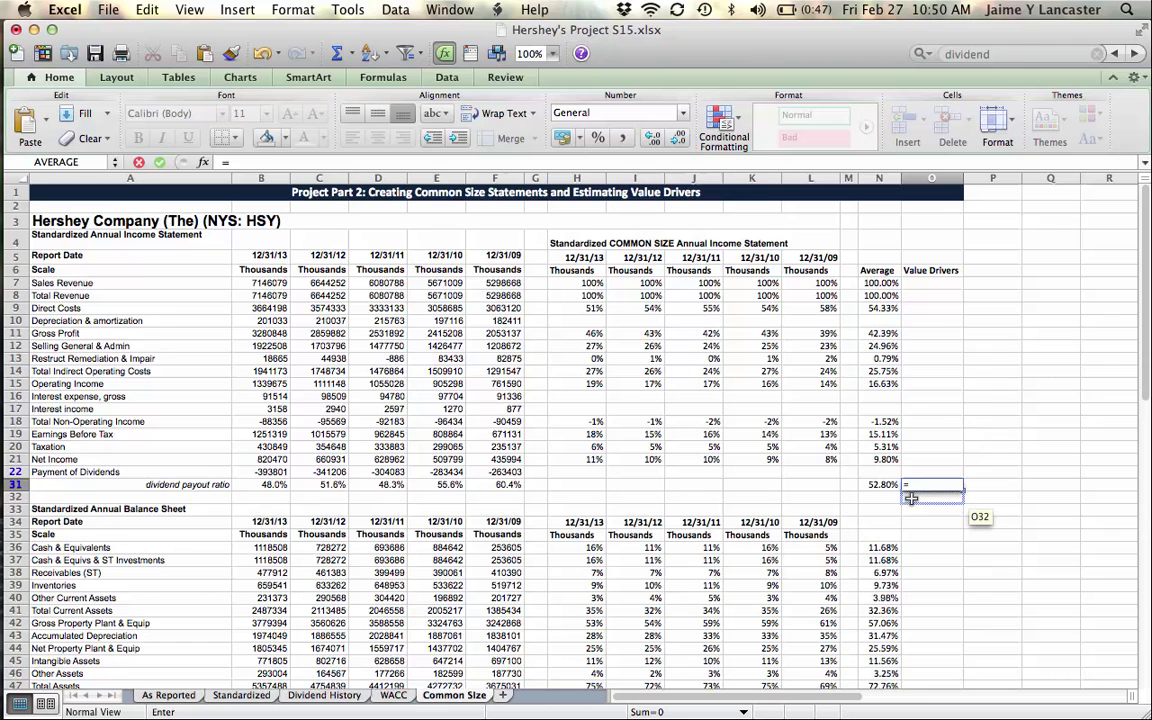
key(Escape)
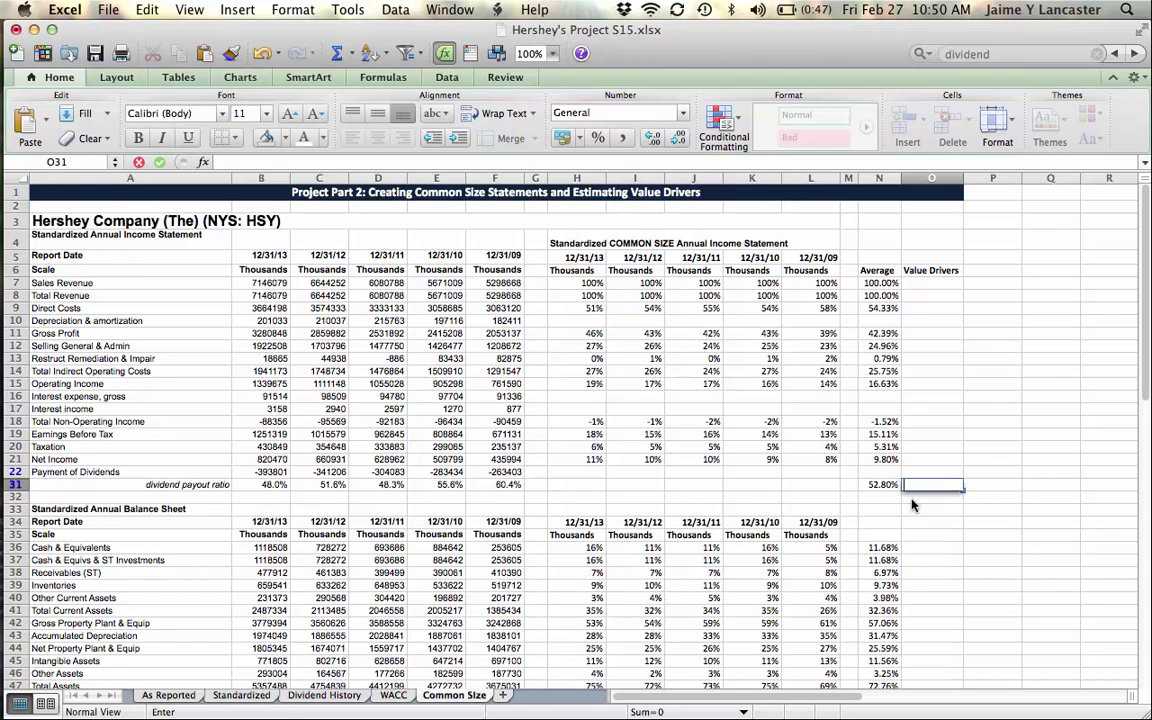
text(50%)
key(Return)
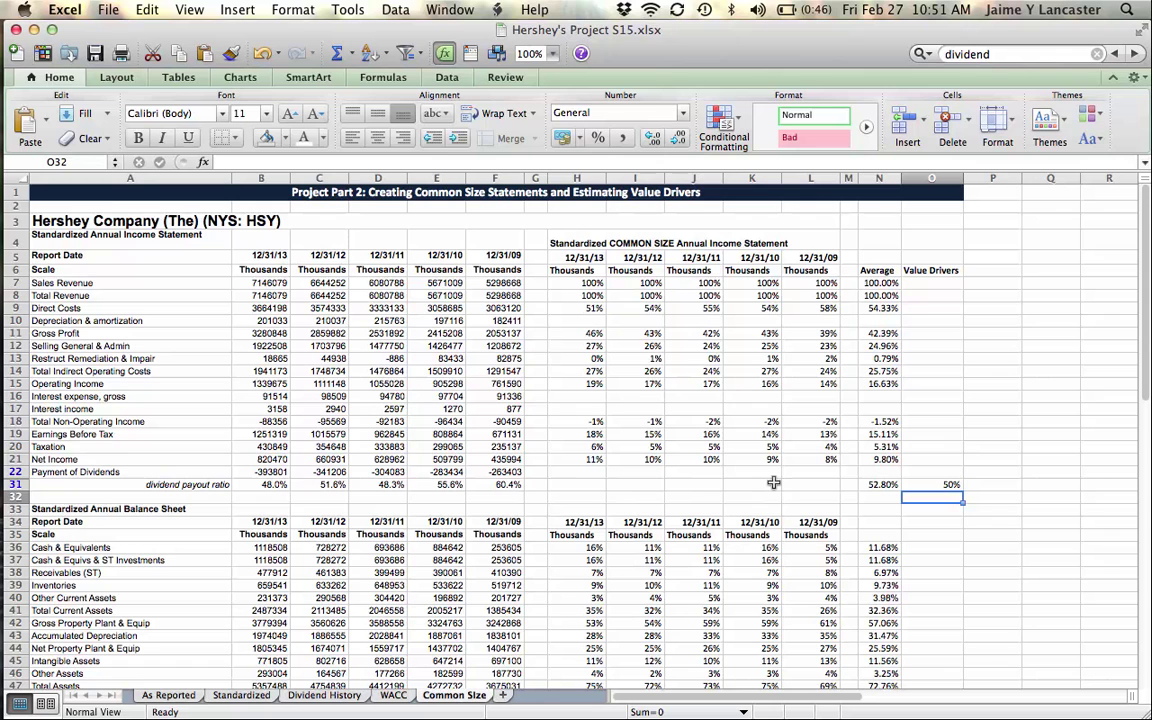
click(953, 484)
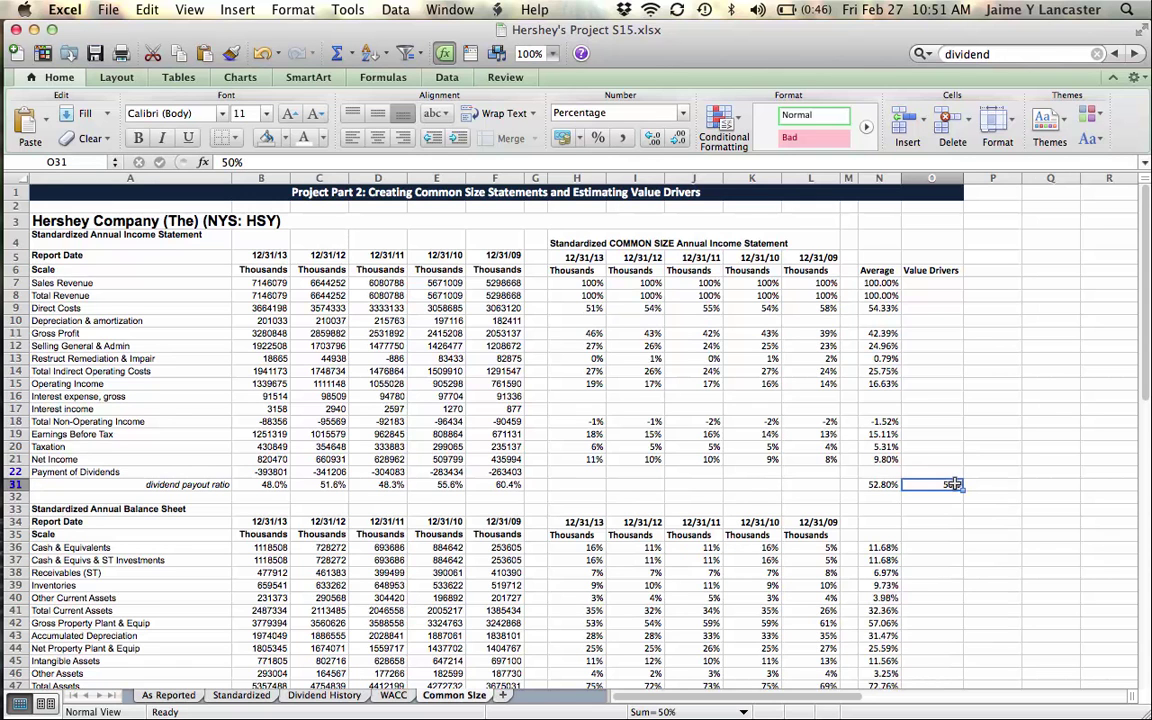